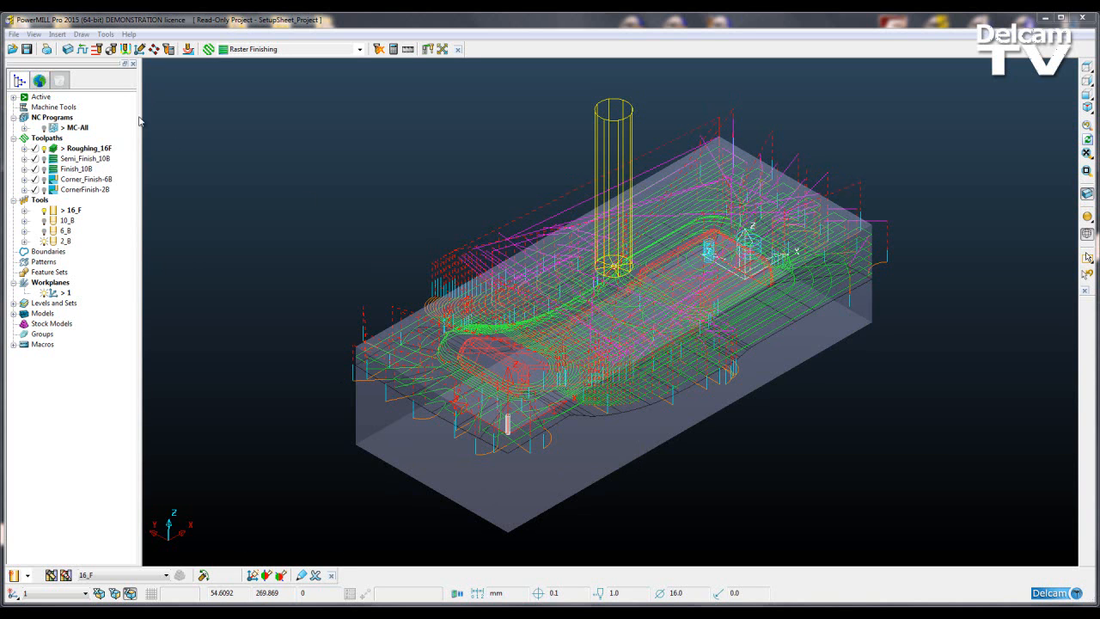
Step: Save the read-only project as a new project named basics on the Desktop
{"action": "left_click", "coordinate": [13, 34]}
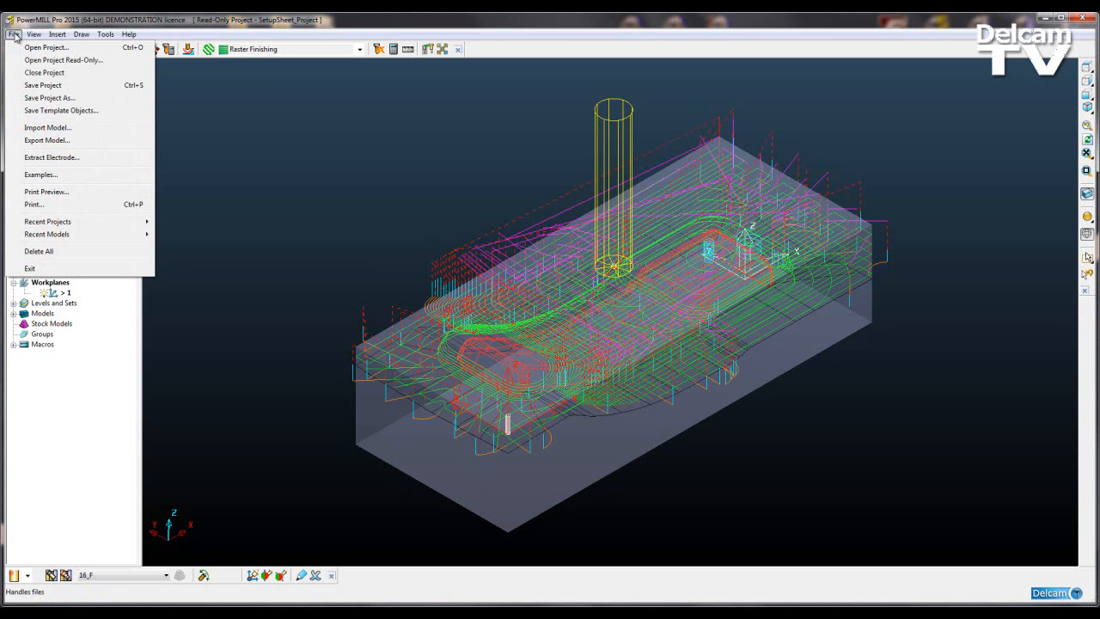
{"action": "left_click", "coordinate": [49, 98]}
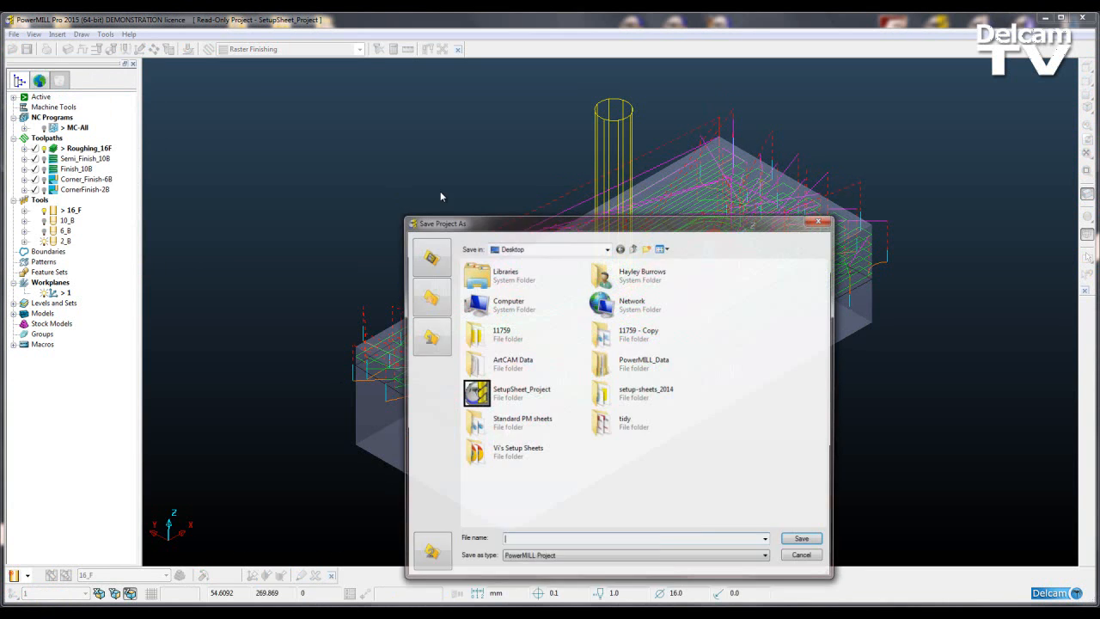
{"action": "left_click_drag", "start_coordinate": [558, 228], "coordinate": [502, 110]}
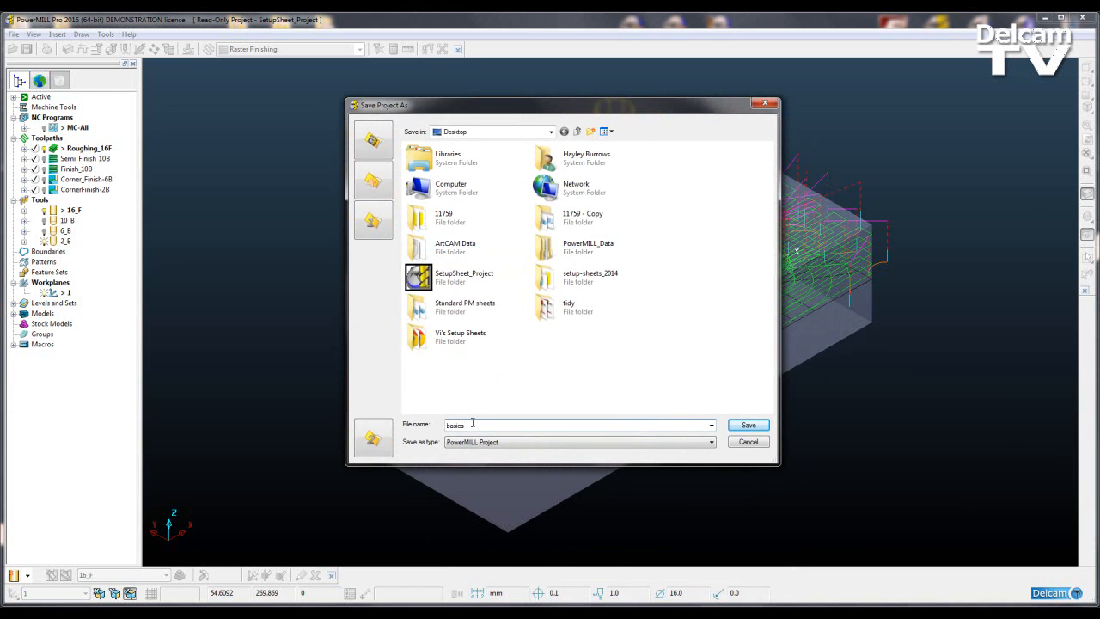
{"action": "left_click", "coordinate": [739, 425]}
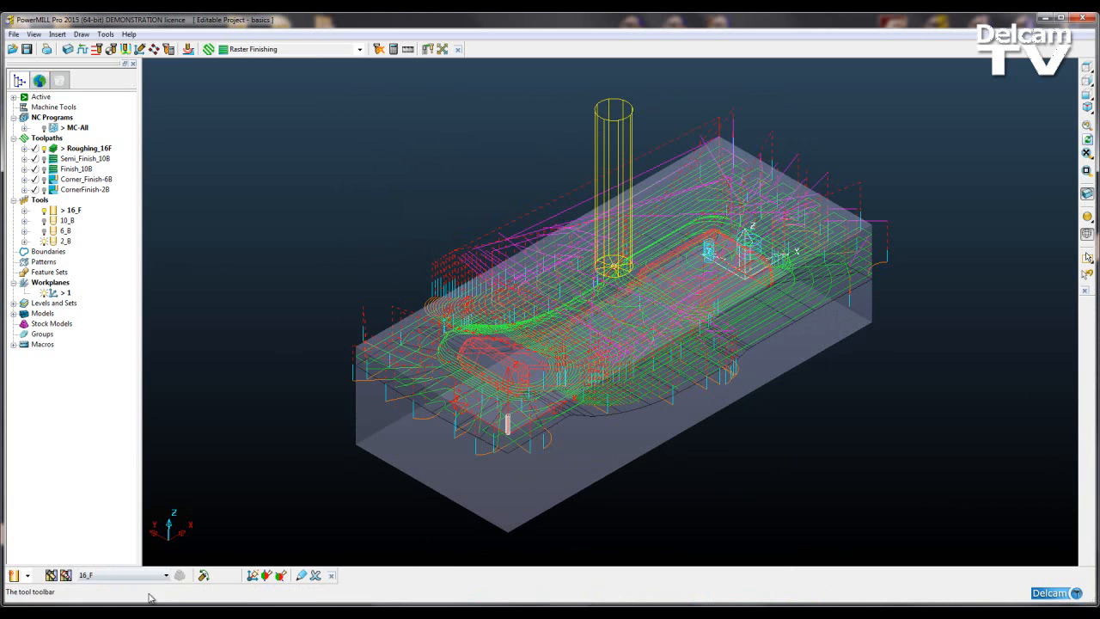
Step: In Windows Explorer, examine the template files in C:\Program Files\Delcam\PowerMILL 18.0.09.1176402\file\setup-sheets, then return to PowerMILL
{"action": "key", "text": "super+e"}
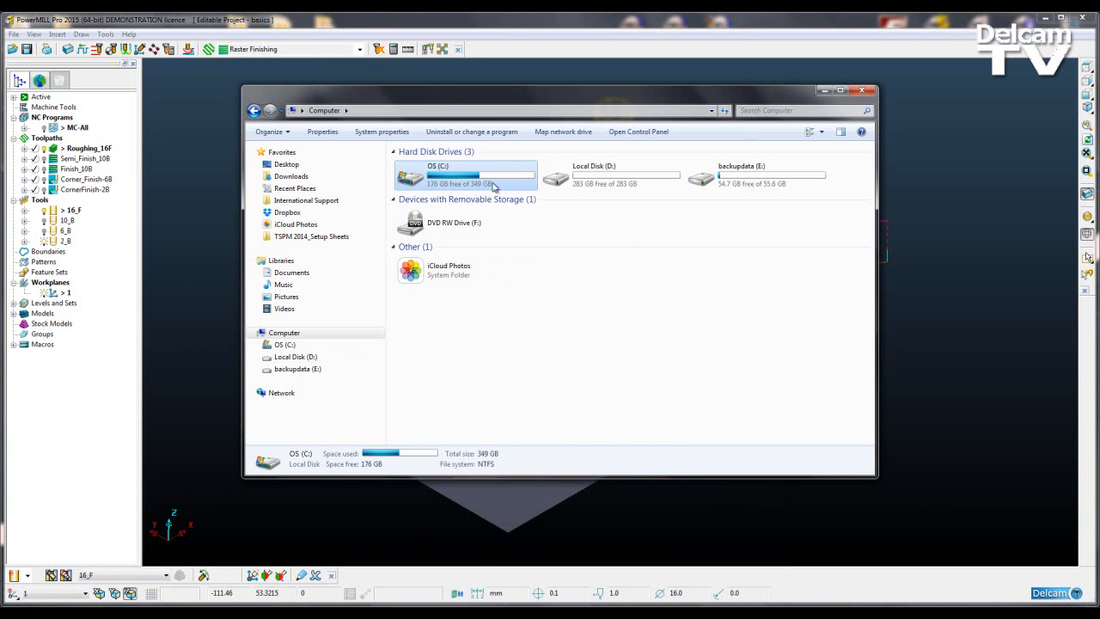
{"action": "double_click", "coordinate": [464, 177]}
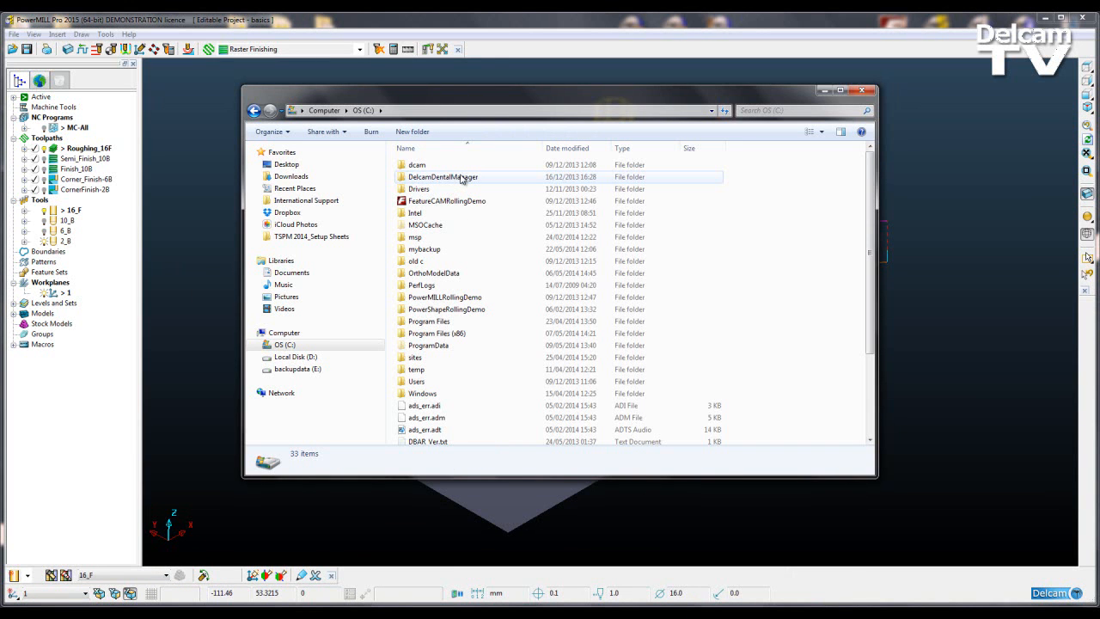
{"action": "double_click", "coordinate": [445, 323]}
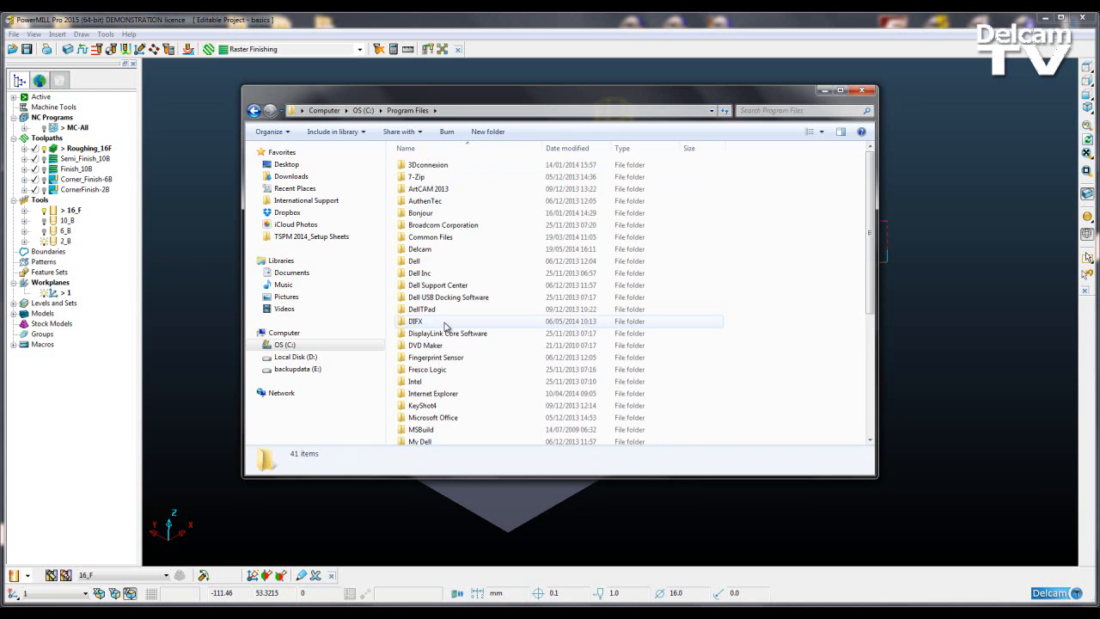
{"action": "double_click", "coordinate": [425, 249]}
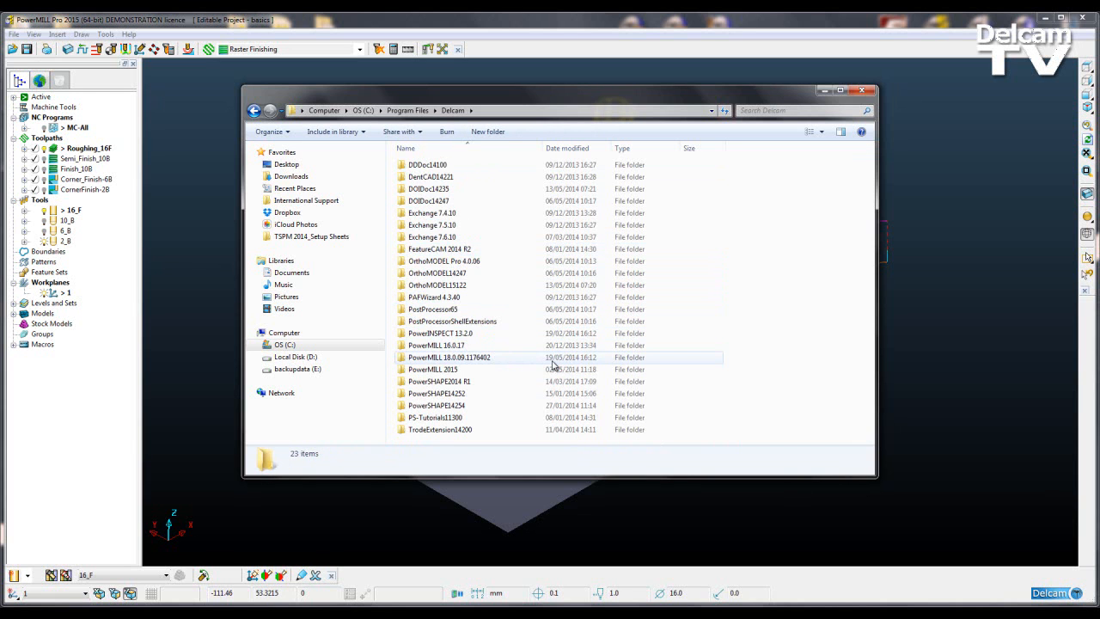
{"action": "double_click", "coordinate": [479, 360]}
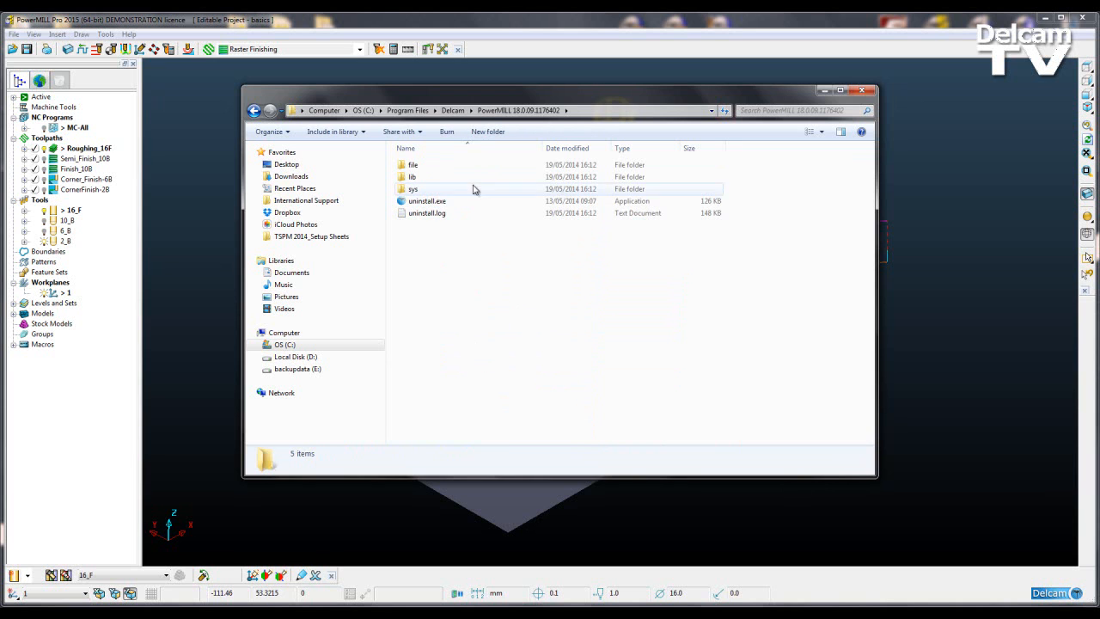
{"action": "double_click", "coordinate": [414, 165]}
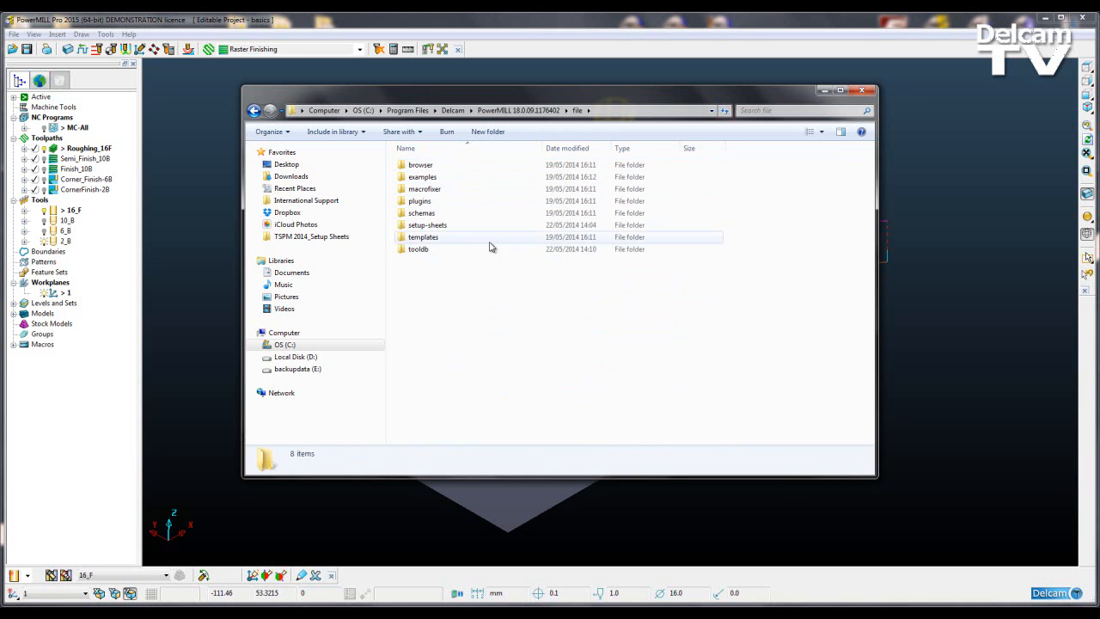
{"action": "double_click", "coordinate": [421, 225]}
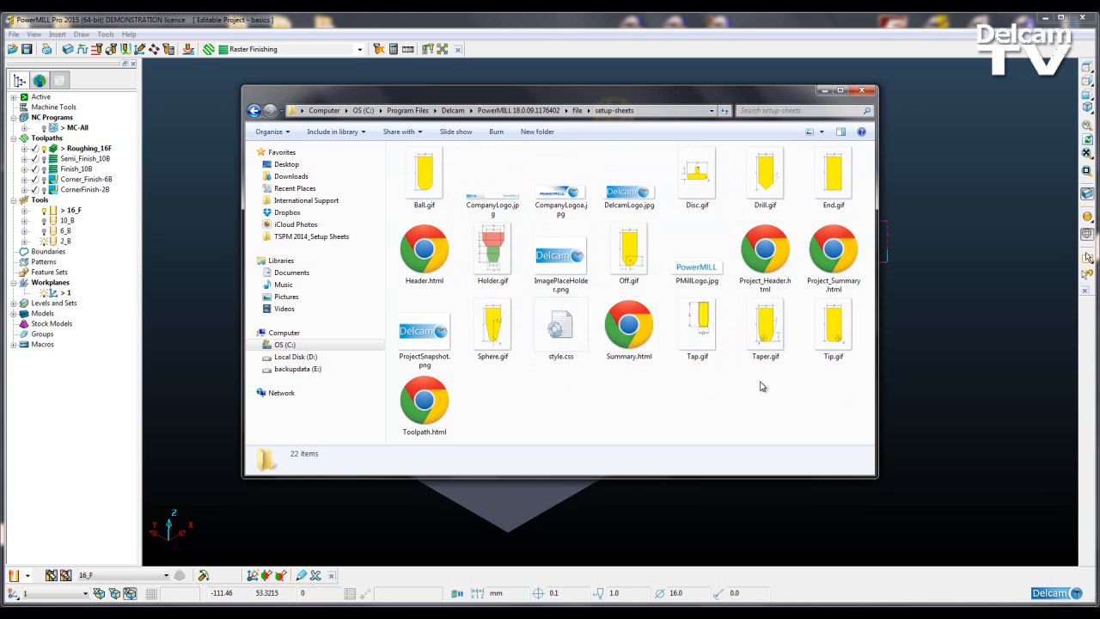
{"action": "left_click", "coordinate": [965, 370]}
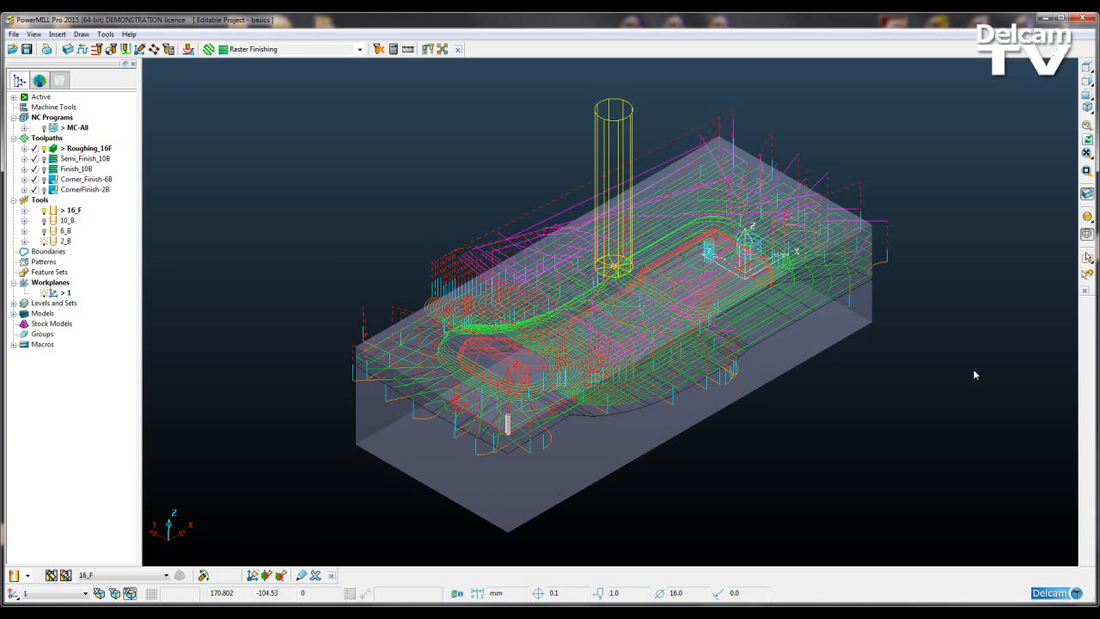
Step: Undraw all entities and display only the shaded model in an isometric view
{"action": "left_click", "coordinate": [80, 34]}
{"action": "left_click", "coordinate": [106, 183]}
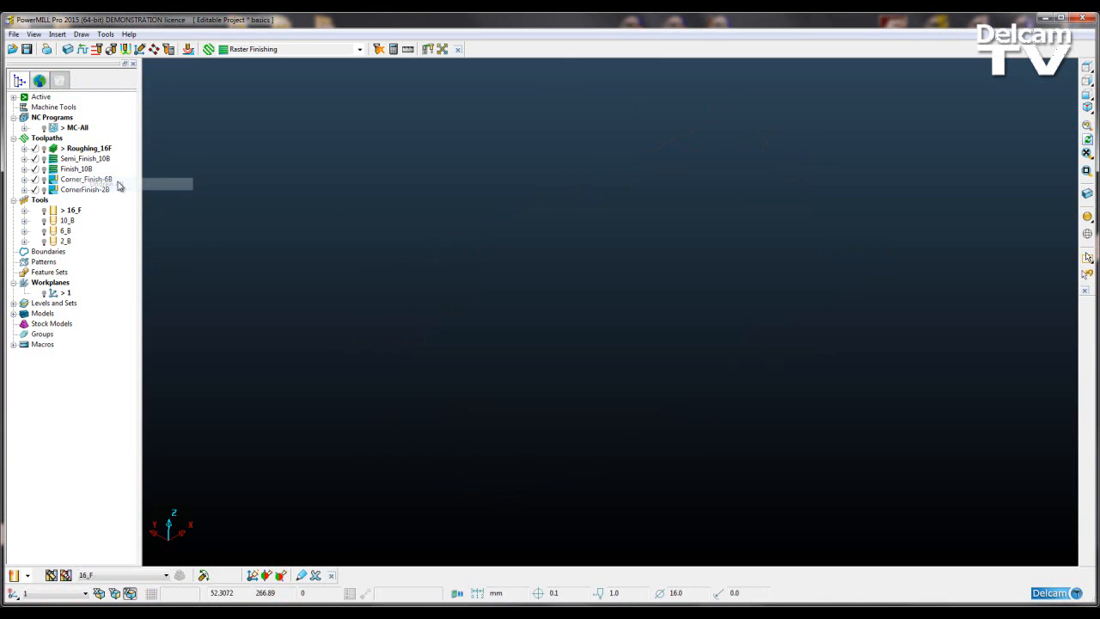
{"action": "left_click", "coordinate": [1087, 219]}
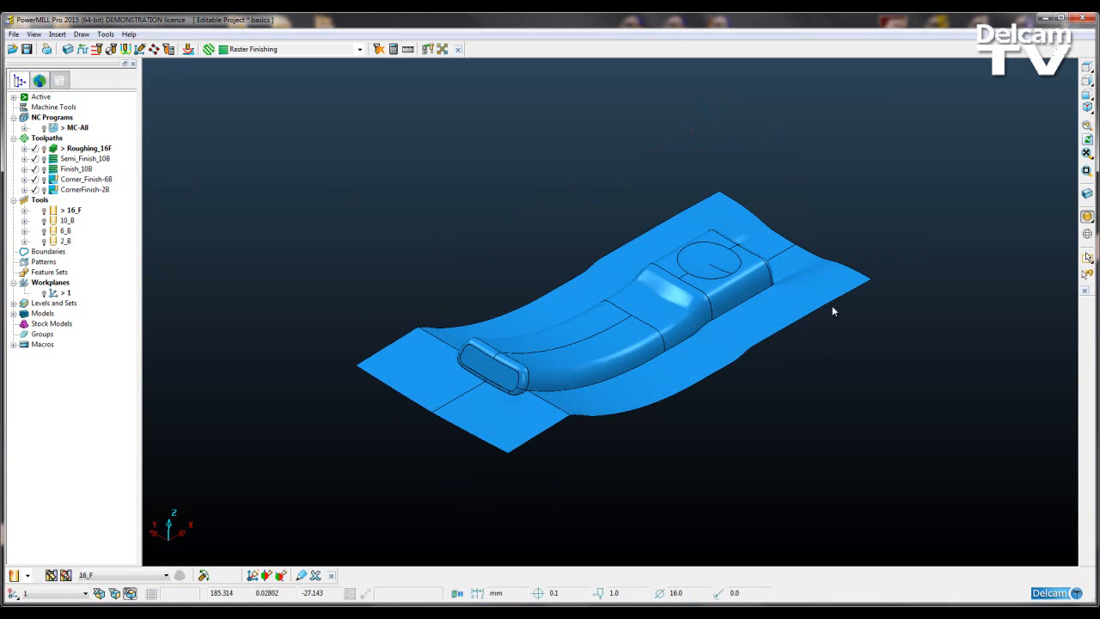
{"action": "left_click", "coordinate": [1087, 108]}
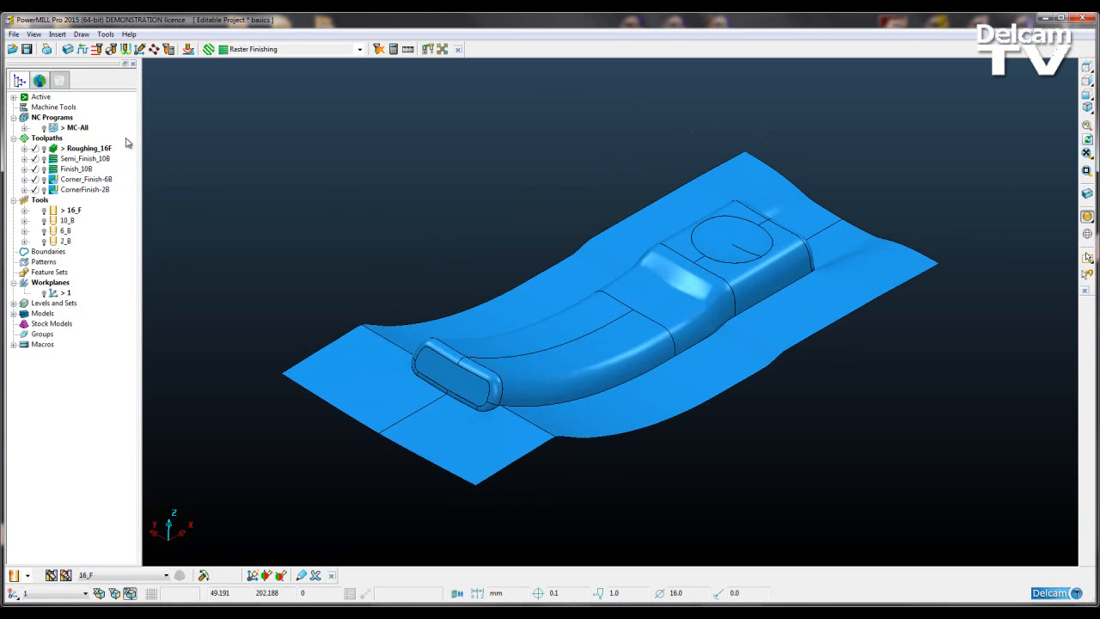
Step: Take a setup sheet snapshot of the current view for the MC-All NC program
{"action": "right_click", "coordinate": [76, 128]}
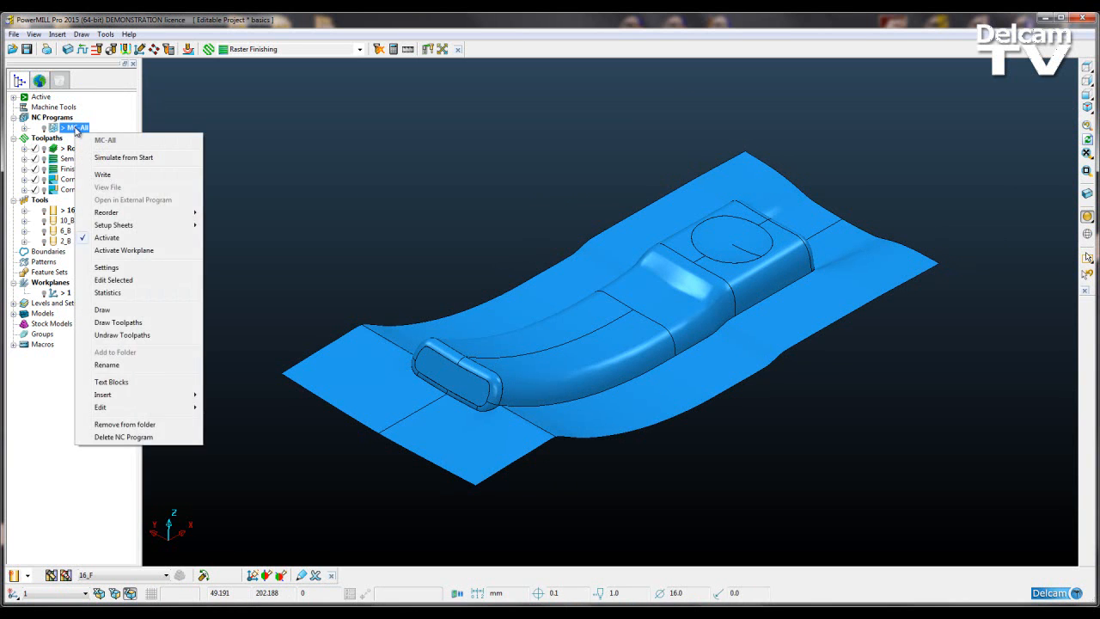
{"action": "mouse_move", "coordinate": [146, 226]}
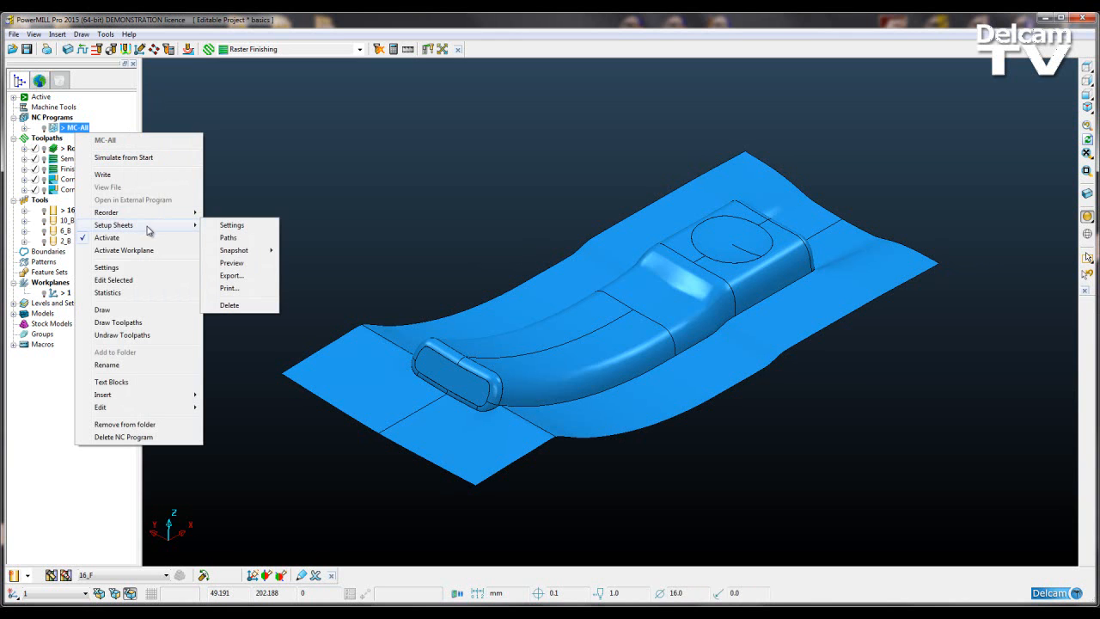
{"action": "mouse_move", "coordinate": [236, 252]}
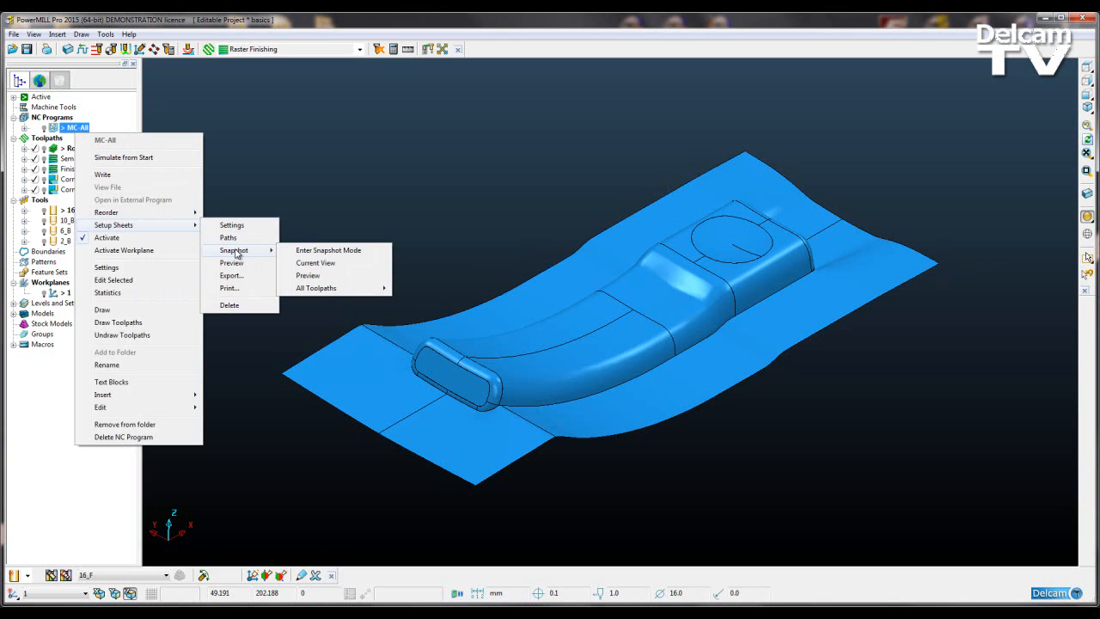
{"action": "left_click", "coordinate": [316, 262]}
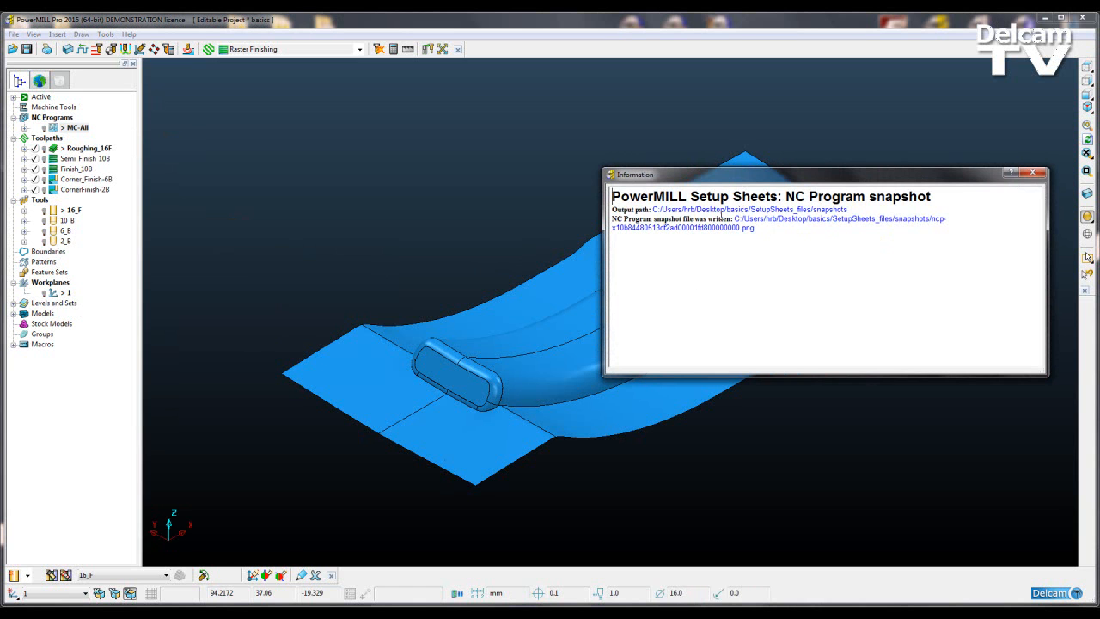
Step: Check the NC program snapshot image in the Desktop folder basics\SetupSheets_files\snapshots in Windows Explorer, and dismiss PowerMILL's snapshot information window
{"action": "key", "text": "alt+Tab"}
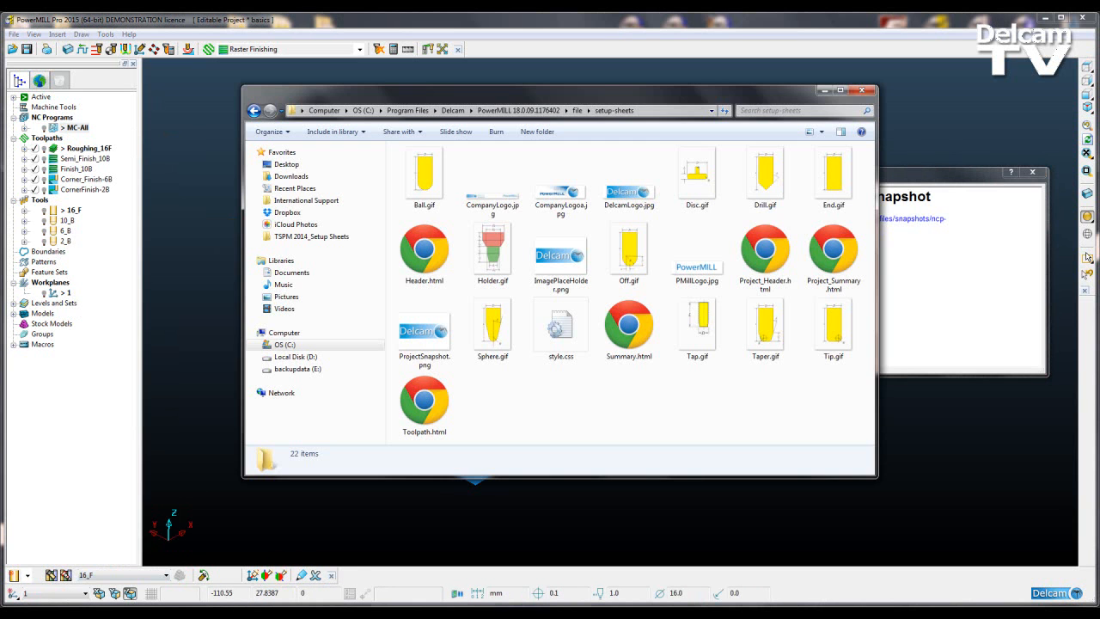
{"action": "left_click", "coordinate": [287, 164]}
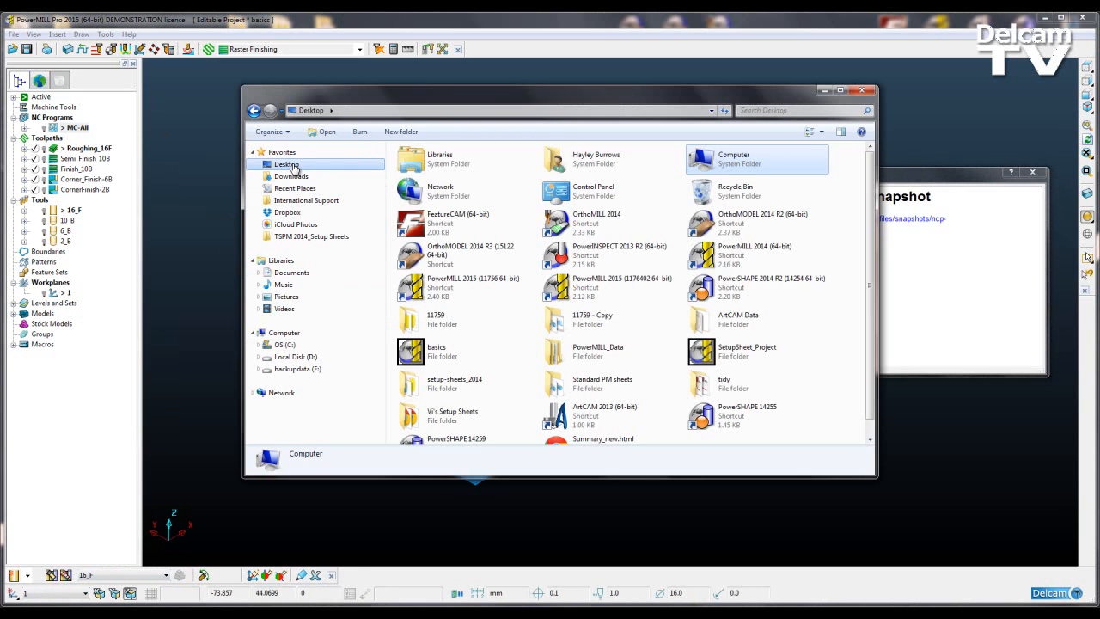
{"action": "double_click", "coordinate": [429, 357]}
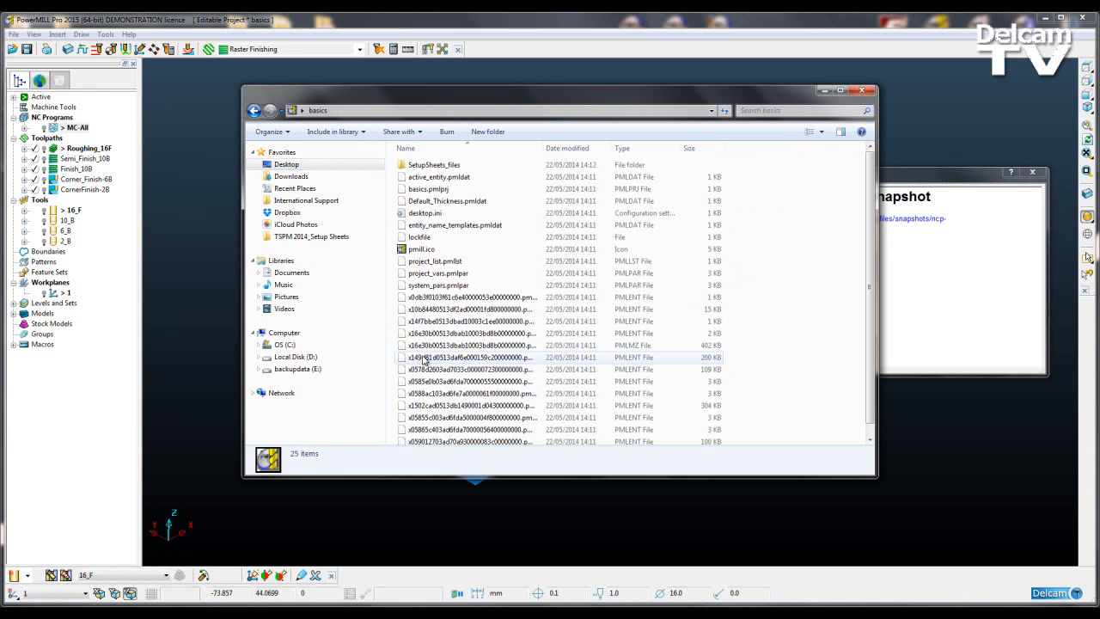
{"action": "left_click_drag", "start_coordinate": [509, 100], "coordinate": [348, 95]}
{"action": "double_click", "coordinate": [258, 161]}
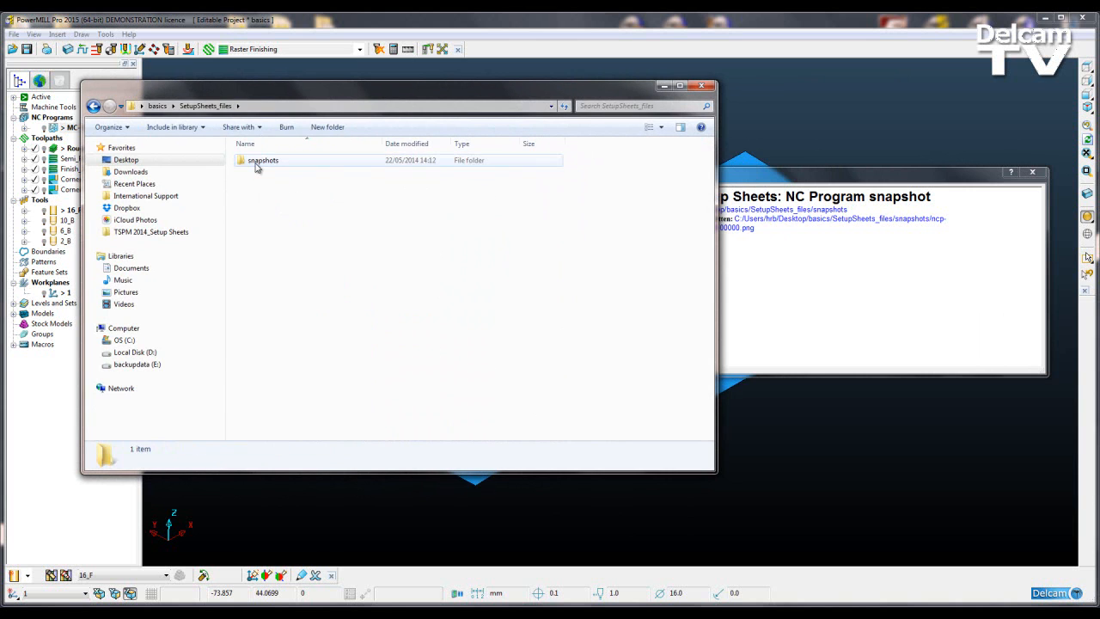
{"action": "double_click", "coordinate": [258, 161]}
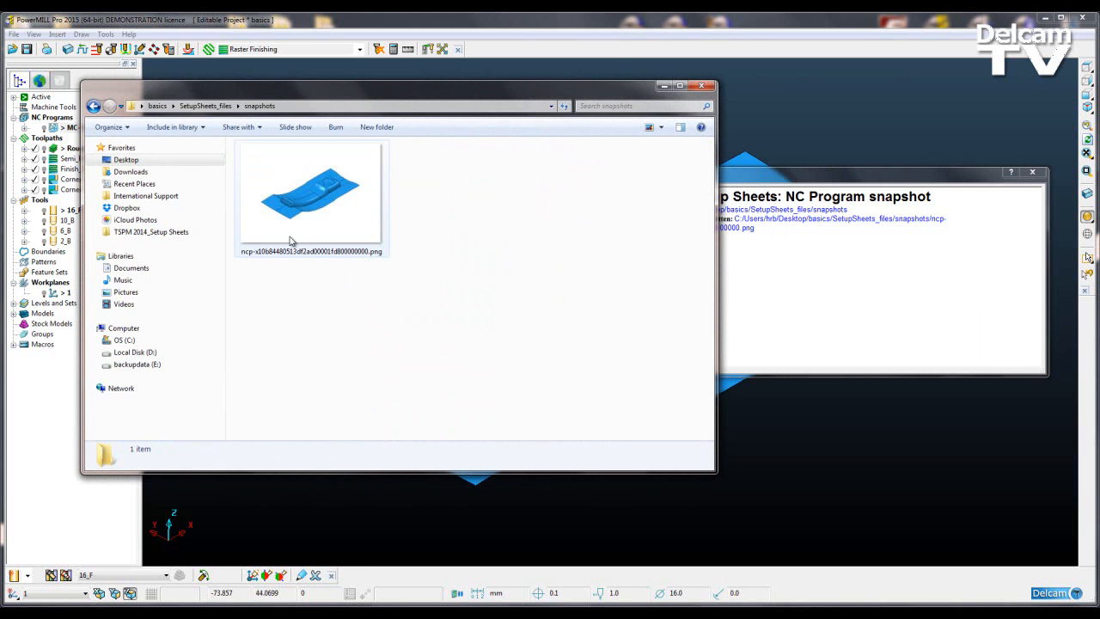
{"action": "left_click", "coordinate": [664, 86]}
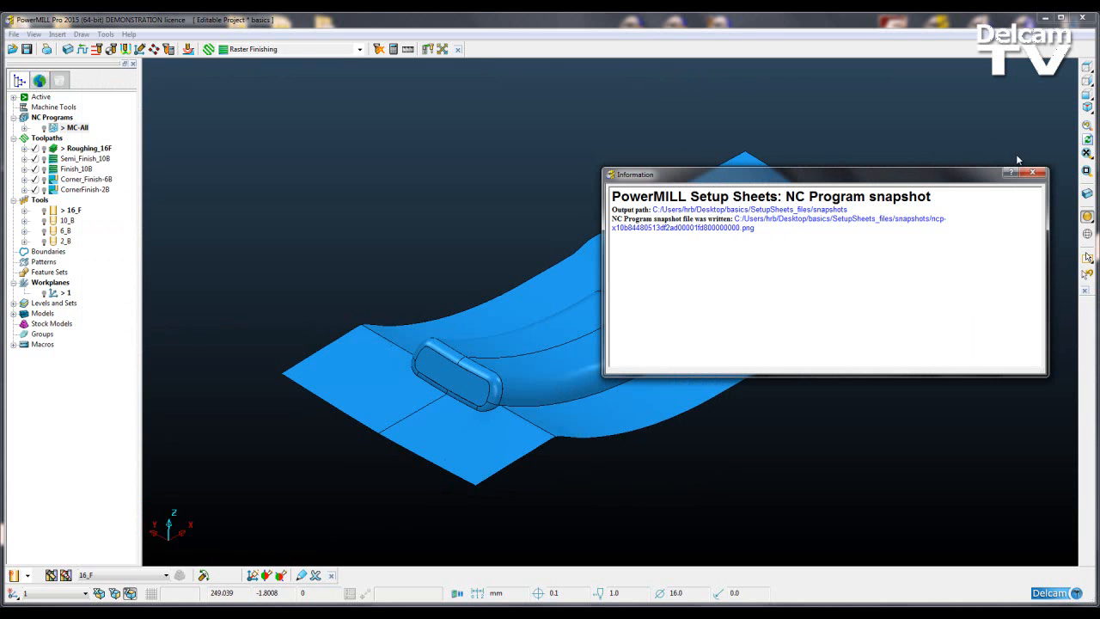
{"action": "left_click", "coordinate": [1035, 174]}
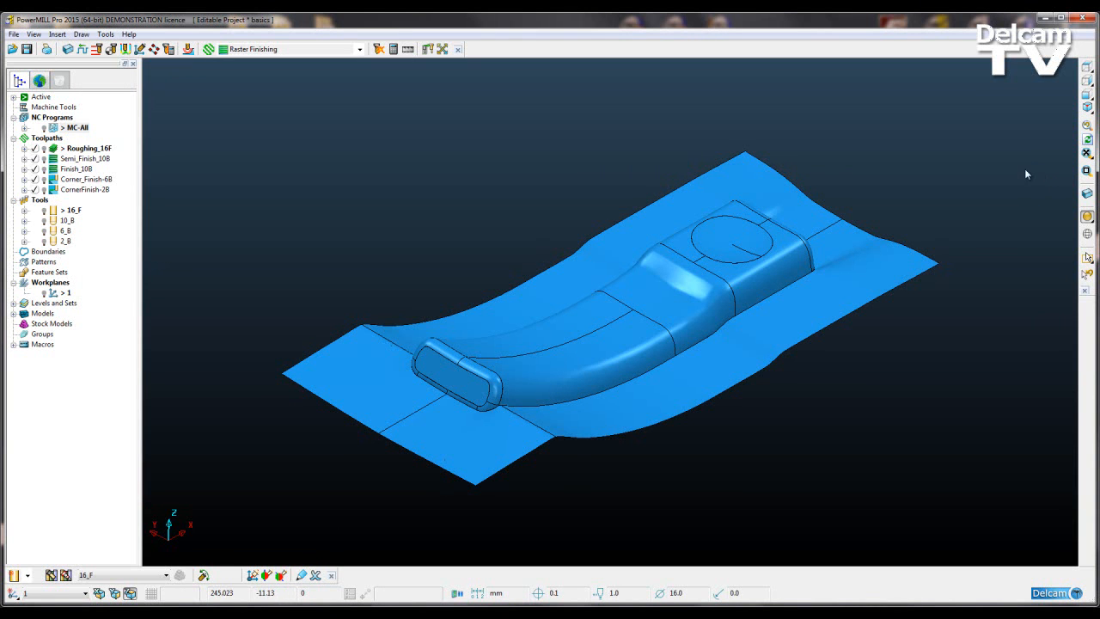
Step: Turn off the model shading and draw all toolpaths
{"action": "left_click", "coordinate": [1087, 217]}
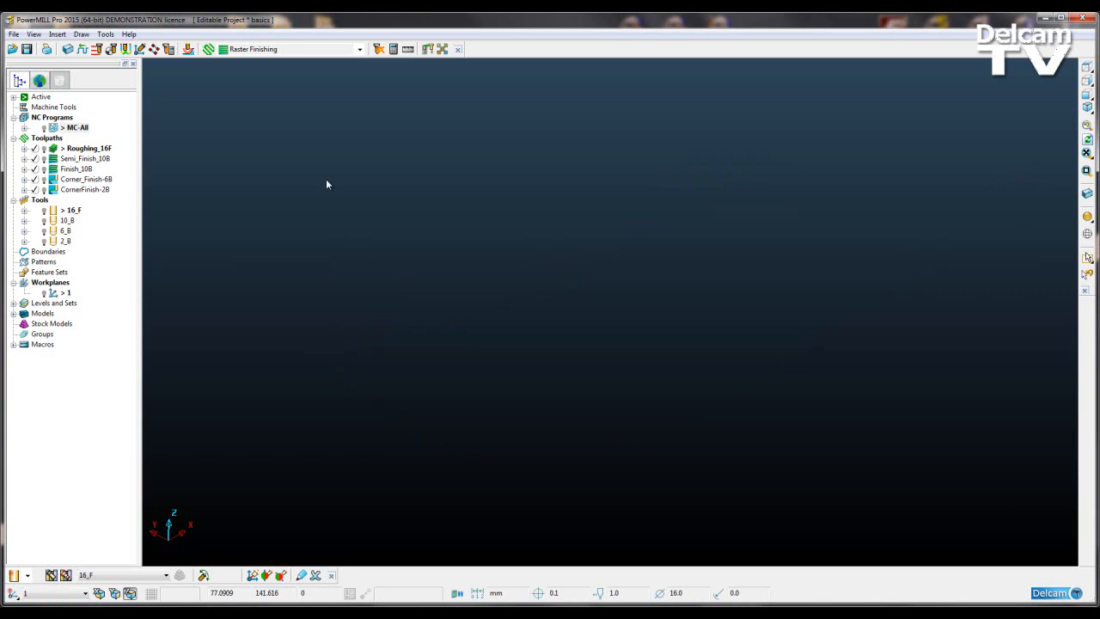
{"action": "right_click", "coordinate": [43, 139]}
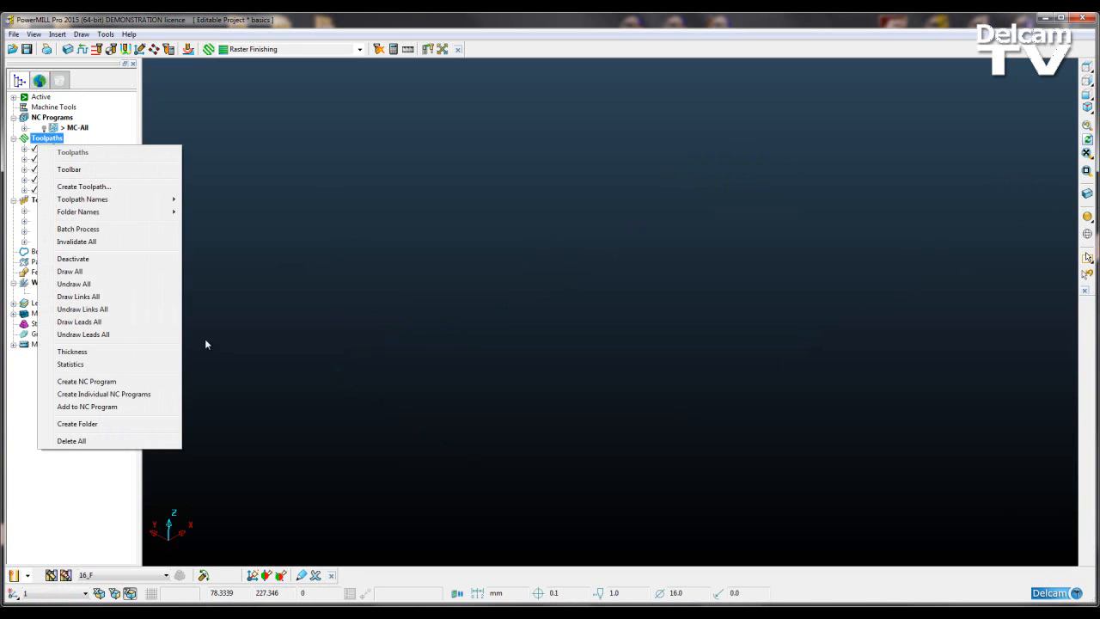
{"action": "left_click", "coordinate": [110, 272]}
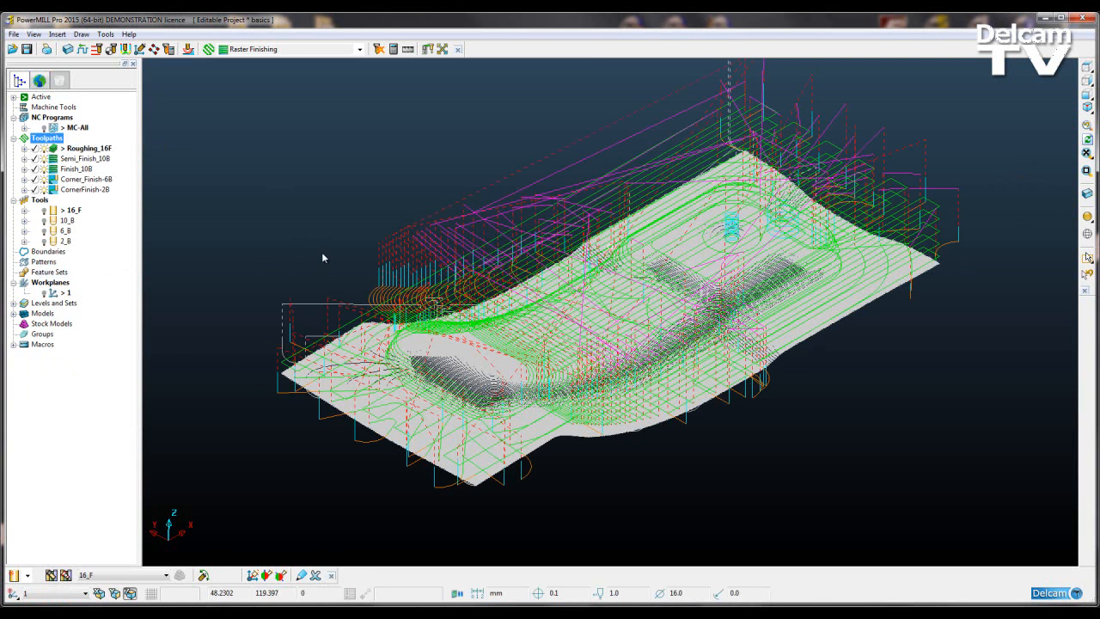
Step: Take setup sheet snapshots of all toolpaths in the MC-All NC program using the ISO View option
{"action": "left_click", "coordinate": [76, 128]}
{"action": "right_click", "coordinate": [75, 129]}
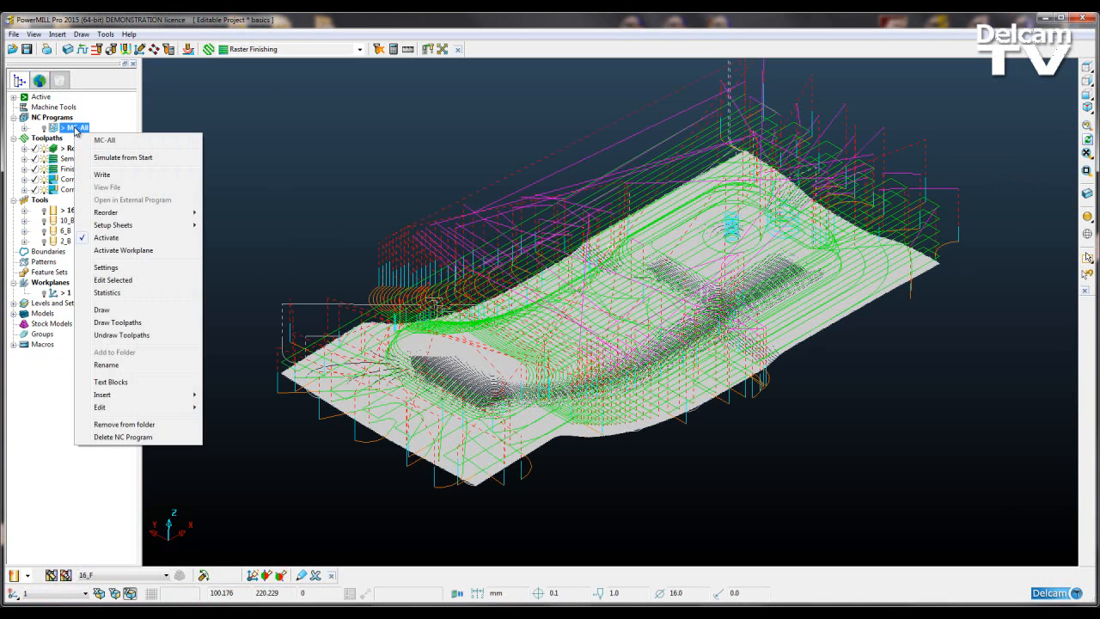
{"action": "mouse_move", "coordinate": [148, 229]}
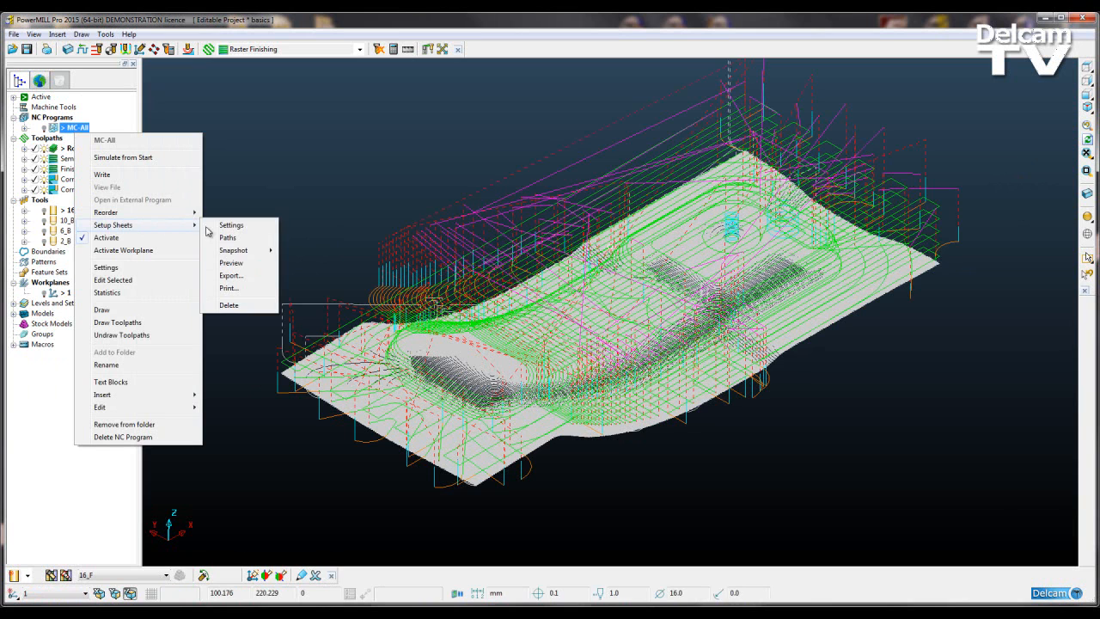
{"action": "mouse_move", "coordinate": [258, 250]}
{"action": "mouse_move", "coordinate": [338, 290]}
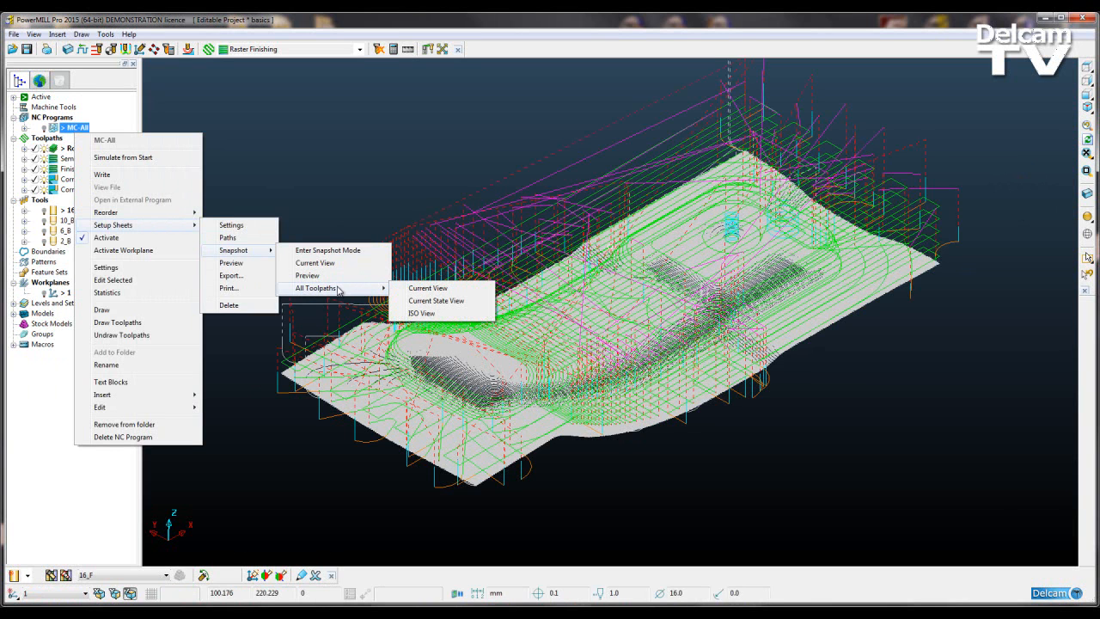
{"action": "left_click", "coordinate": [435, 313]}
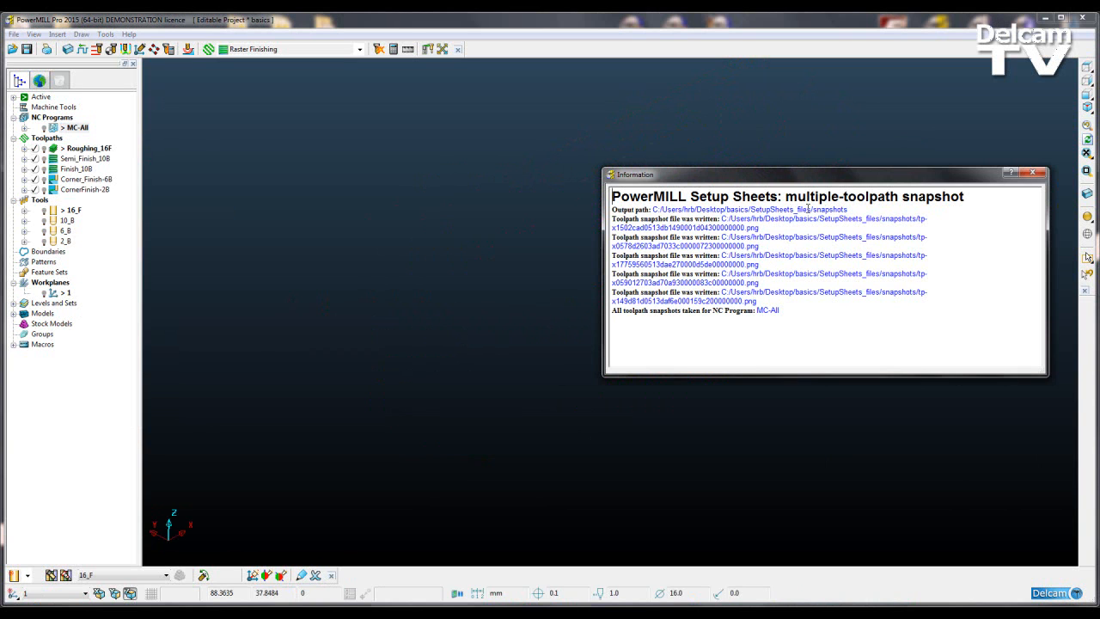
Step: Examine the toolpath snapshot images in the project's snapshots folder in Windows Explorer
{"action": "left_click", "coordinate": [822, 208]}
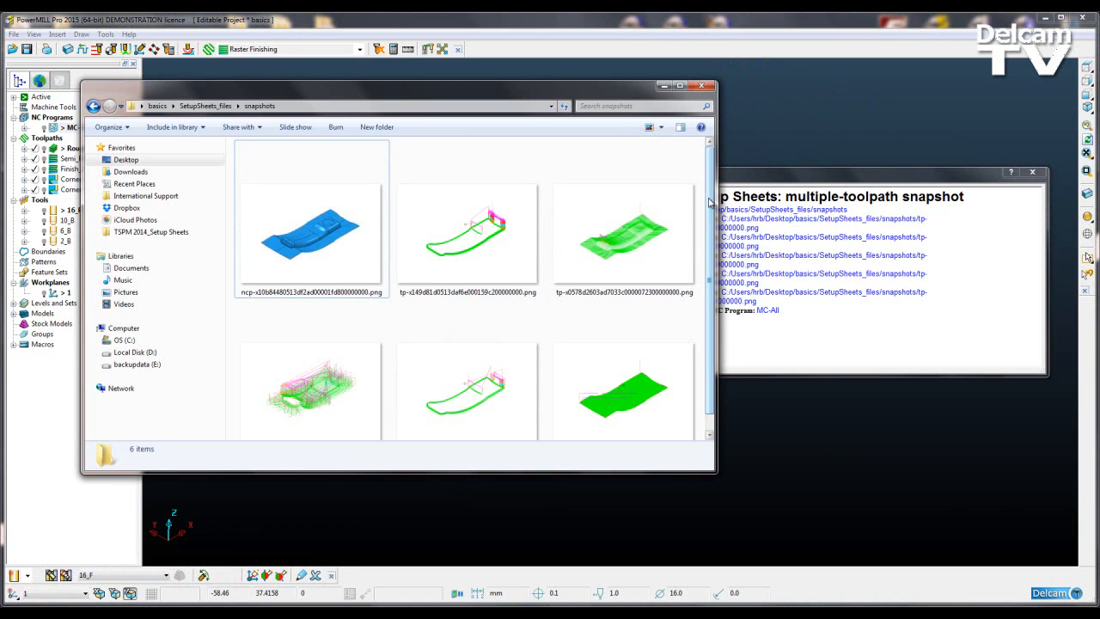
{"action": "scroll", "coordinate": [710, 206], "scroll_direction": "down", "scroll_amount": 1}
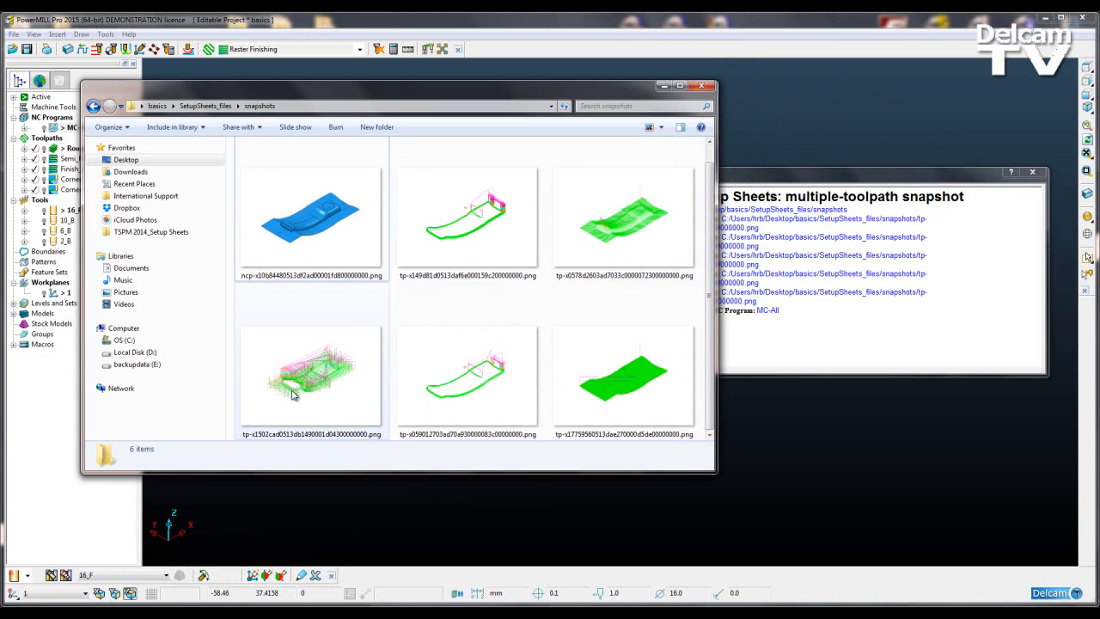
Step: Close the snapshots folder window and dismiss PowerMILL's multiple-toolpath snapshot information window
{"action": "left_click", "coordinate": [701, 85]}
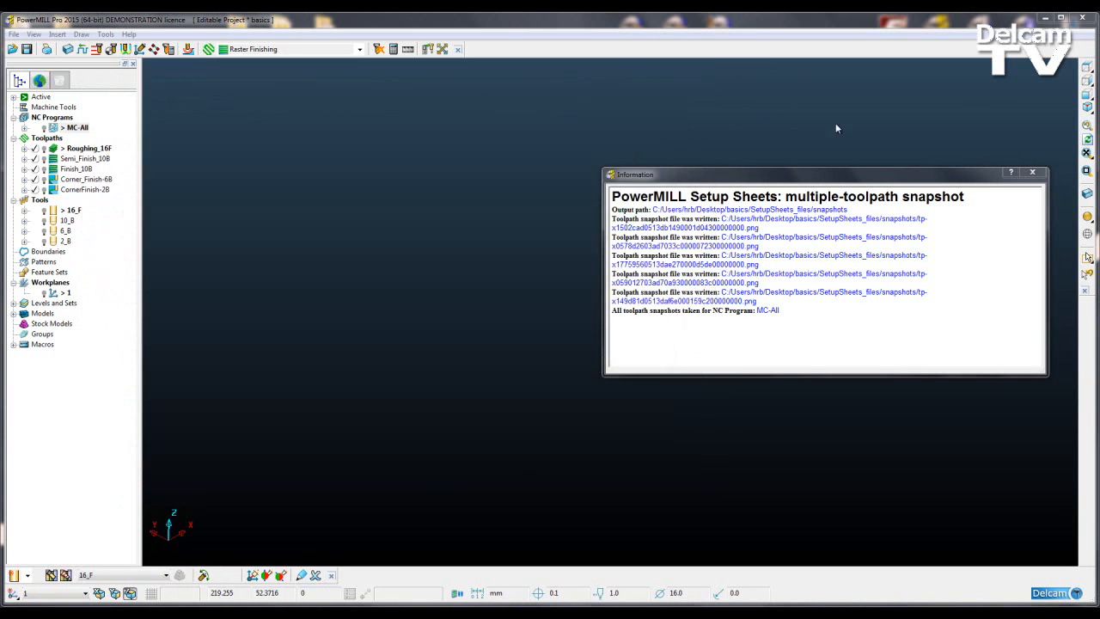
{"action": "left_click", "coordinate": [1030, 174]}
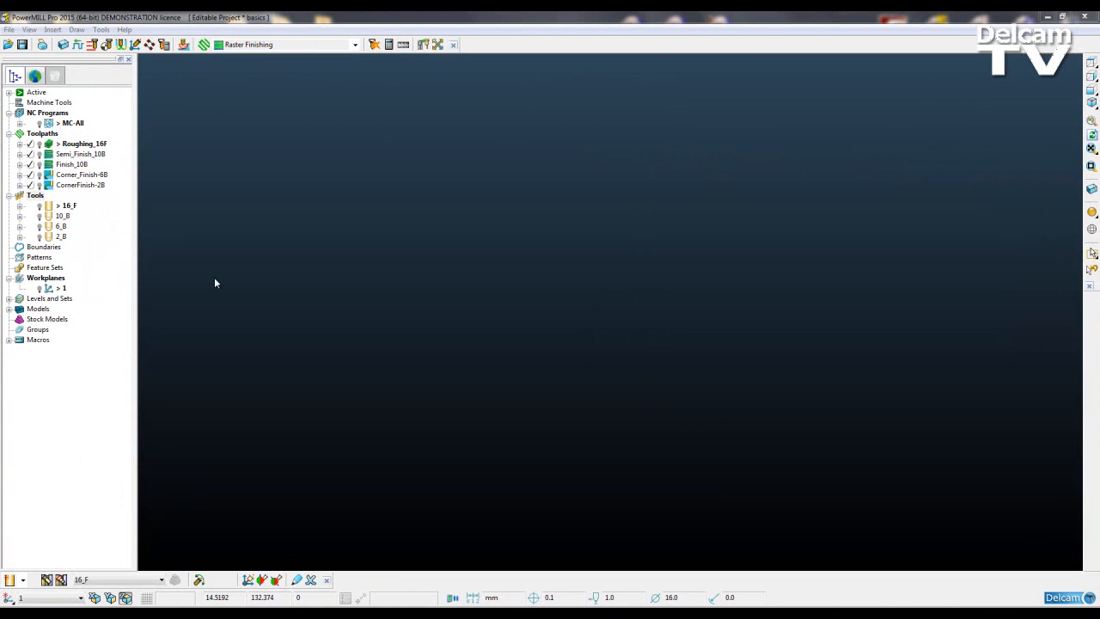
Step: Display the shaded model together with the block and all tools in an isometric view
{"action": "left_click", "coordinate": [1091, 211]}
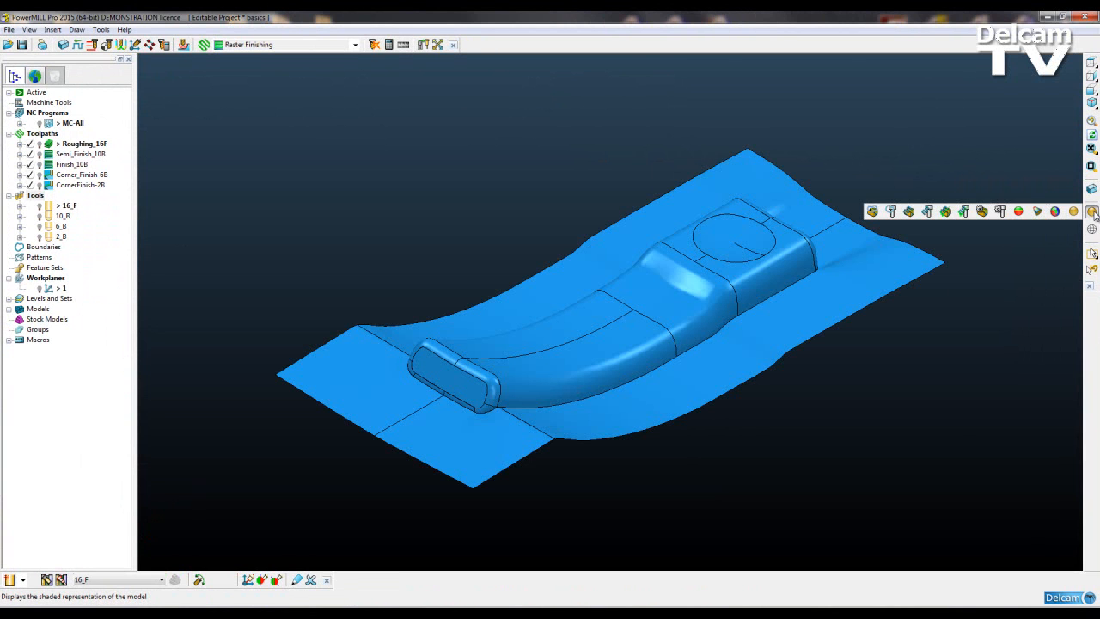
{"action": "left_click", "coordinate": [1091, 189]}
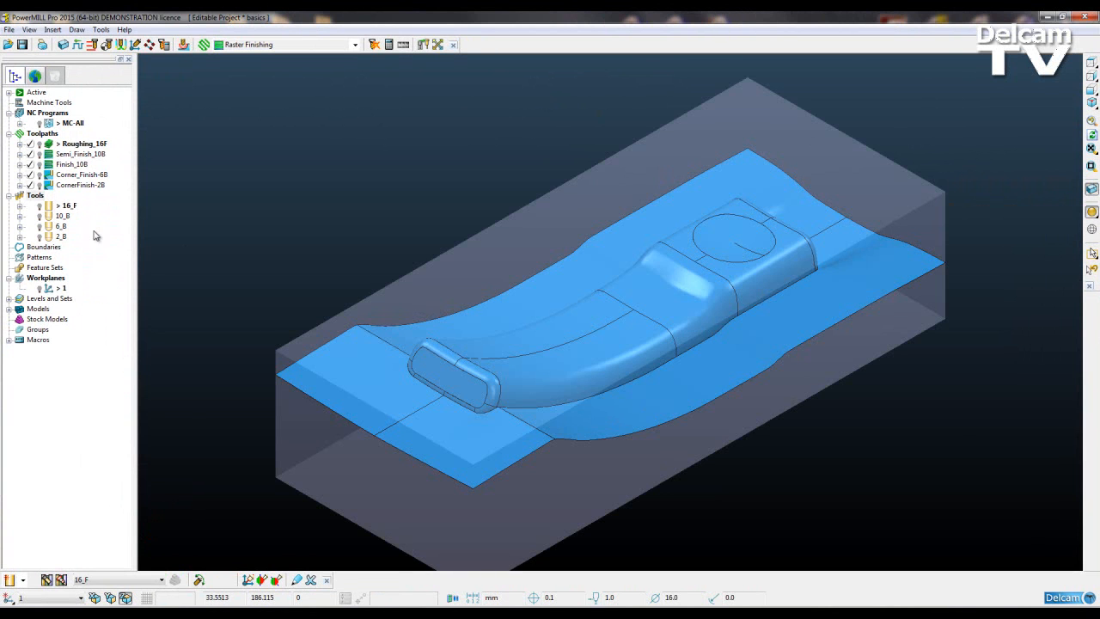
{"action": "right_click", "coordinate": [31, 197]}
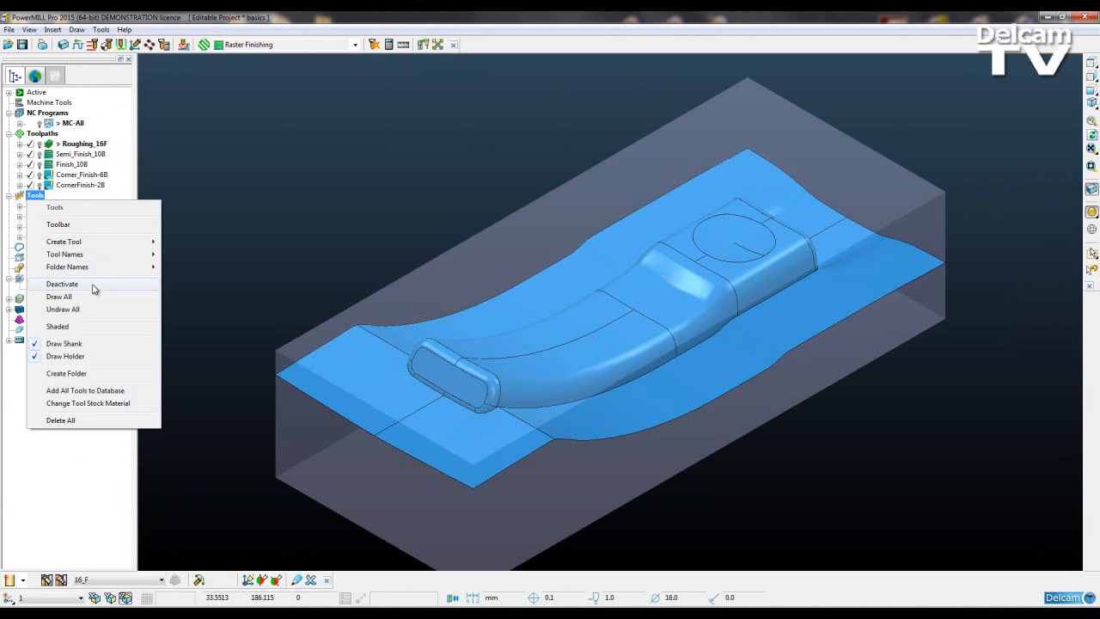
{"action": "left_click", "coordinate": [58, 296]}
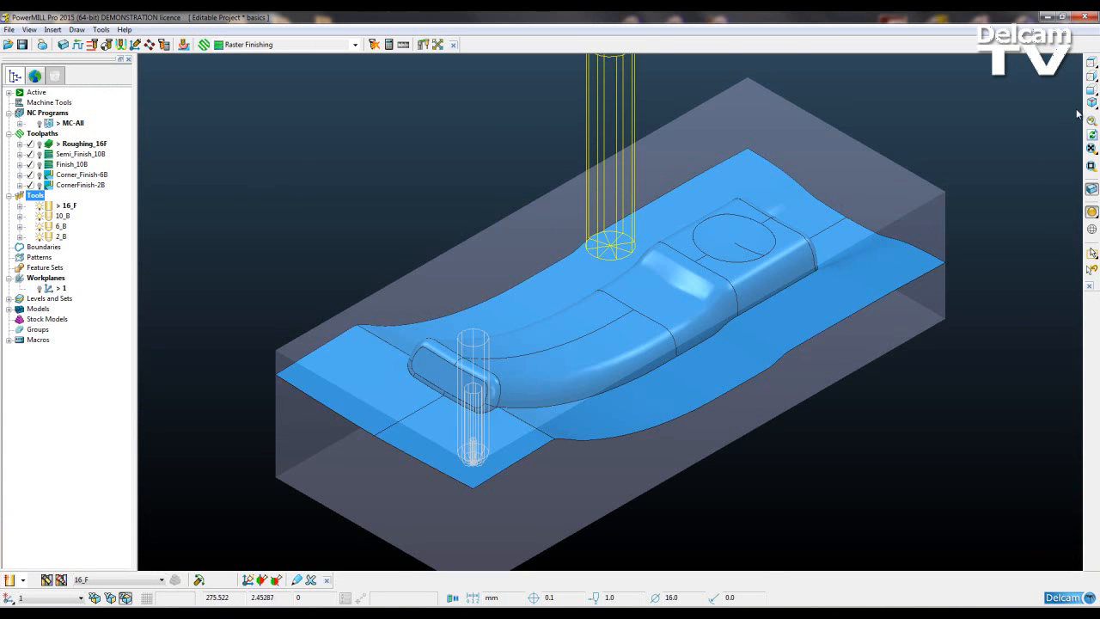
{"action": "left_click", "coordinate": [1091, 102]}
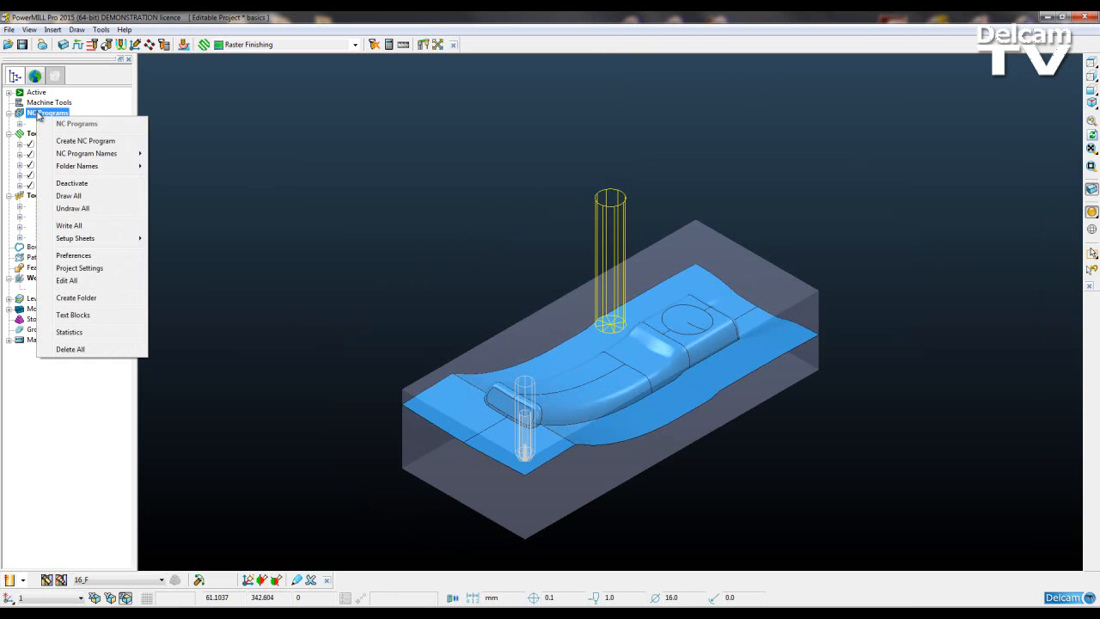
Step: Take a project-level setup sheet snapshot for the NC programs using the Current View option
{"action": "mouse_move", "coordinate": [118, 238]}
{"action": "mouse_move", "coordinate": [182, 263]}
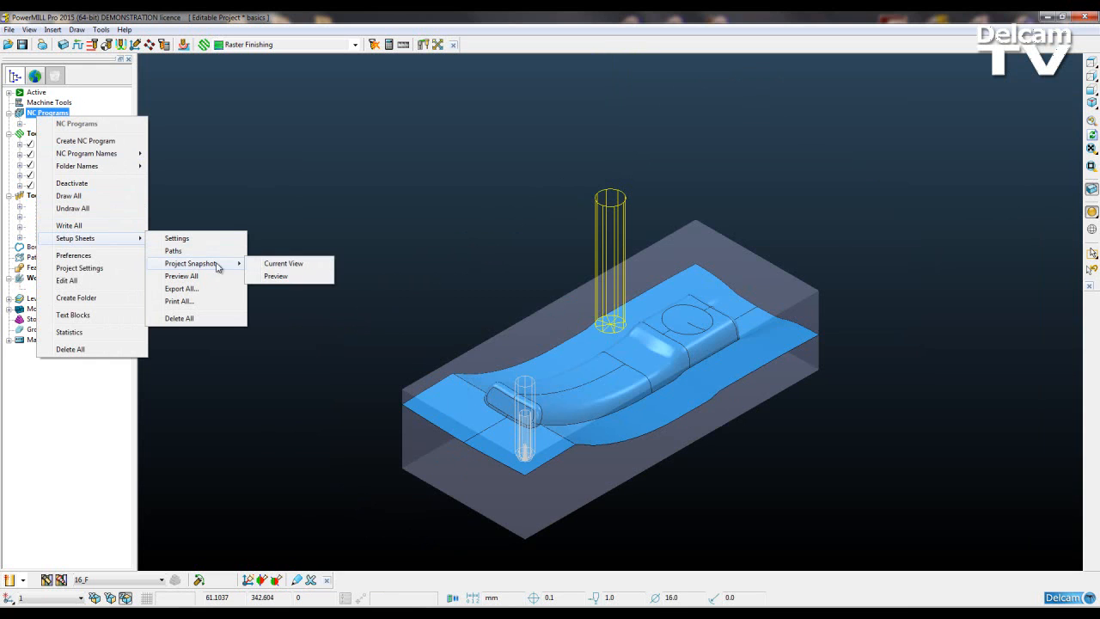
{"action": "left_click", "coordinate": [286, 264]}
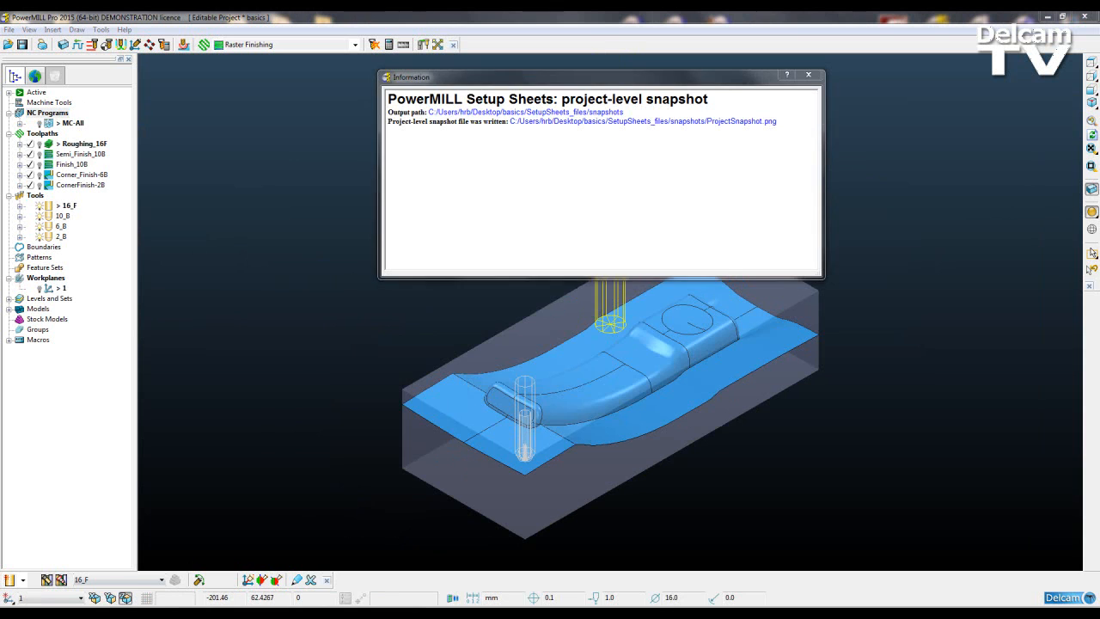
Step: Check ProjectSnapshot.png in the Desktop folder basics\SetupSheets_files\snapshots in Windows Explorer, and dismiss PowerMILL's snapshot information window
{"action": "key", "text": "super+e"}
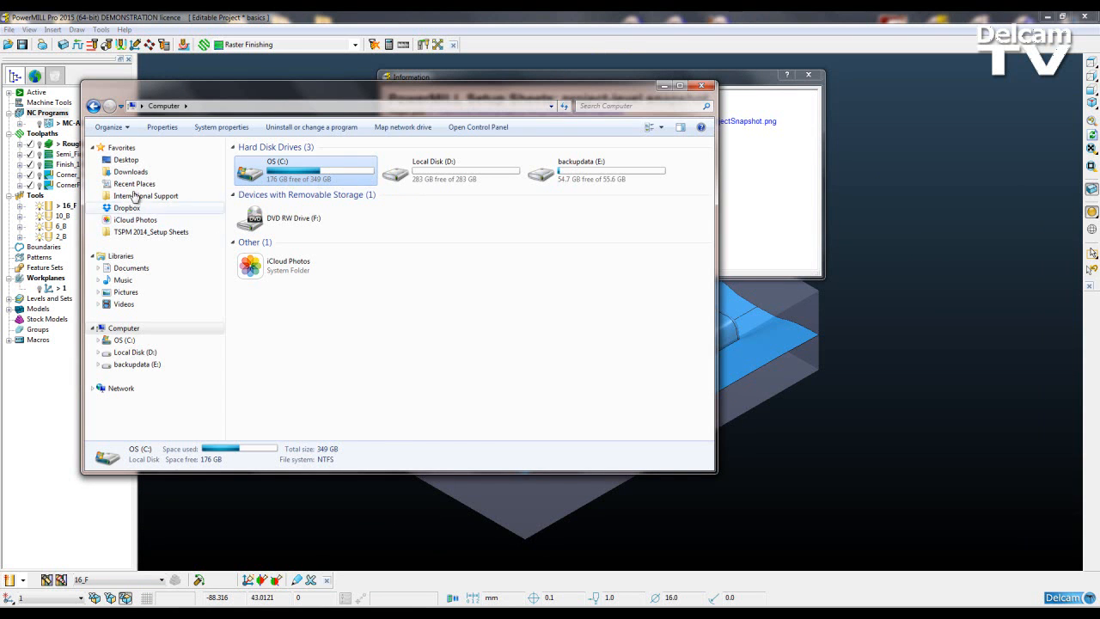
{"action": "left_click", "coordinate": [126, 160]}
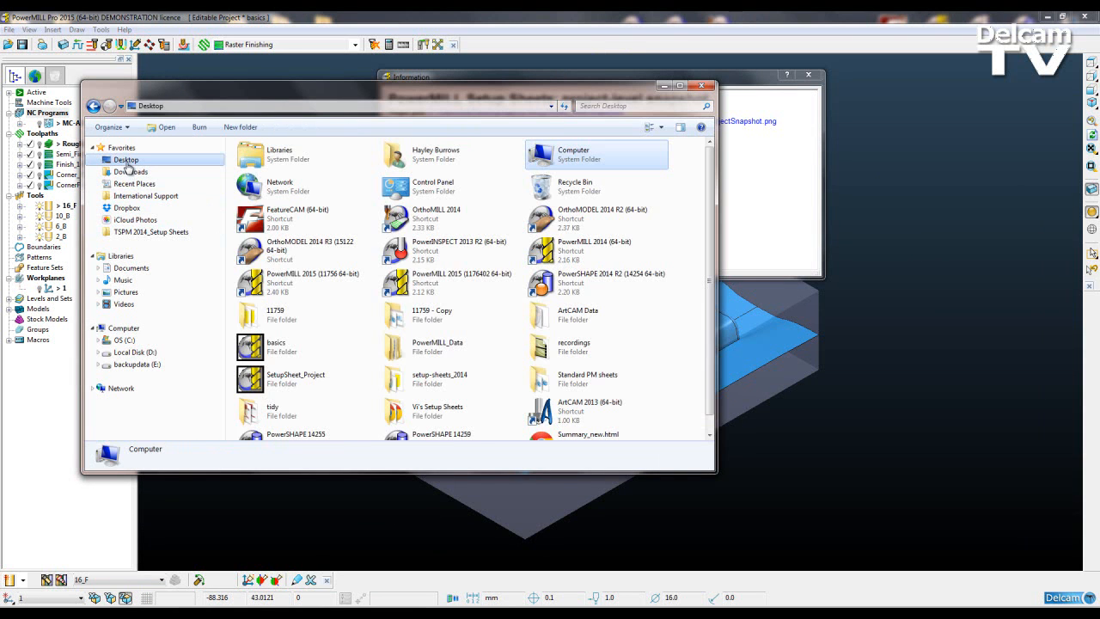
{"action": "double_click", "coordinate": [284, 343]}
{"action": "double_click", "coordinate": [267, 162]}
{"action": "double_click", "coordinate": [268, 161]}
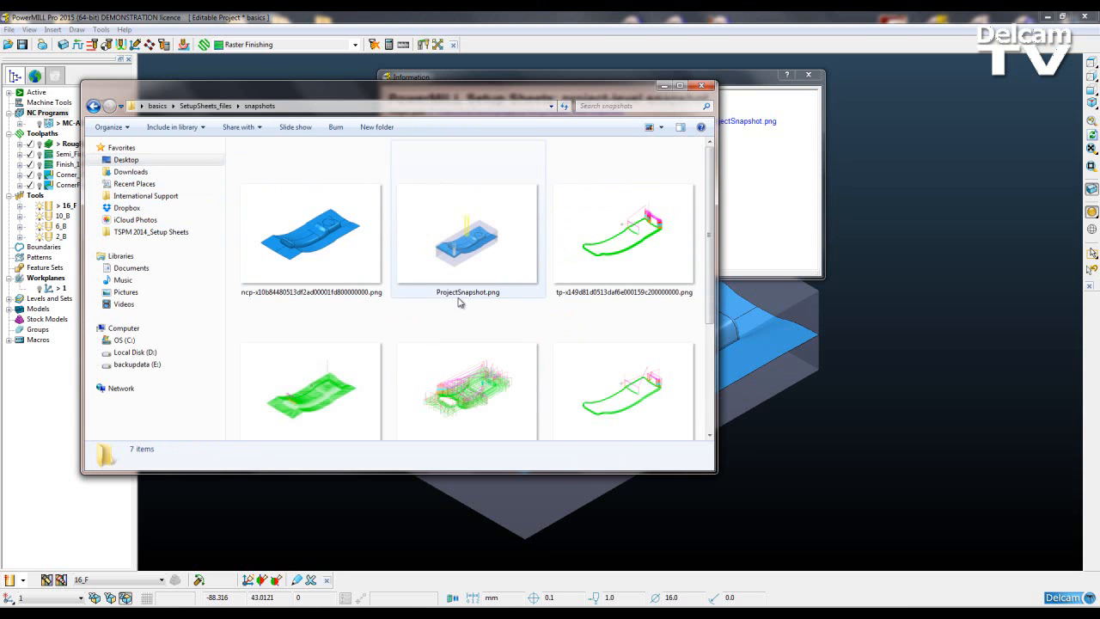
{"action": "left_click", "coordinate": [701, 85]}
{"action": "left_click", "coordinate": [809, 76]}
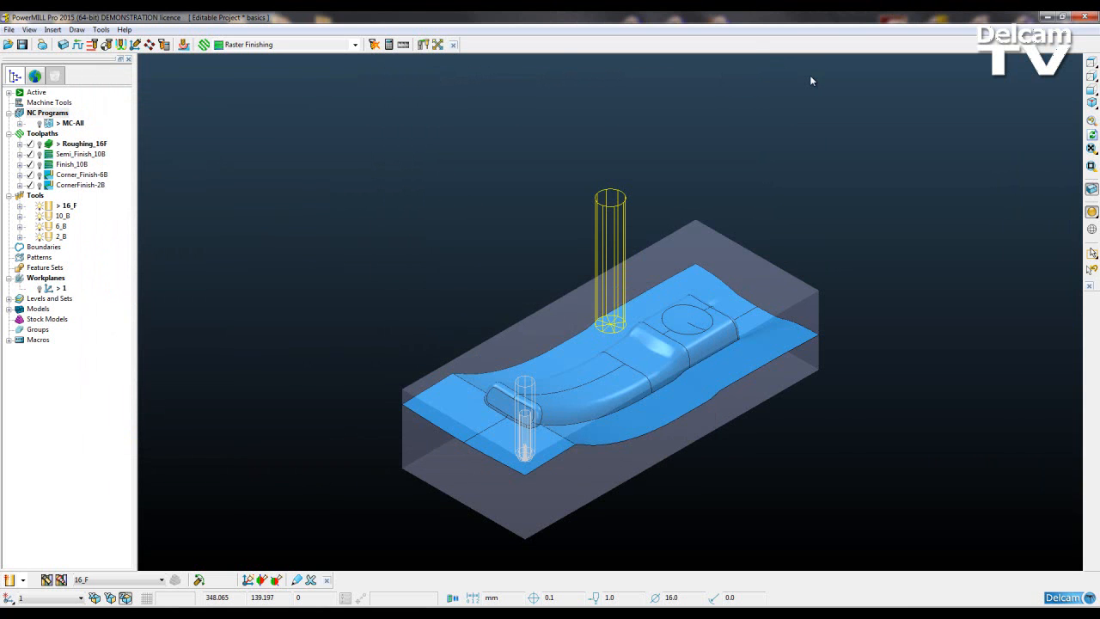
Step: Generate the setup sheets of the MC-All NC program with the Print option, and cancel printing to a printer
{"action": "right_click", "coordinate": [60, 123]}
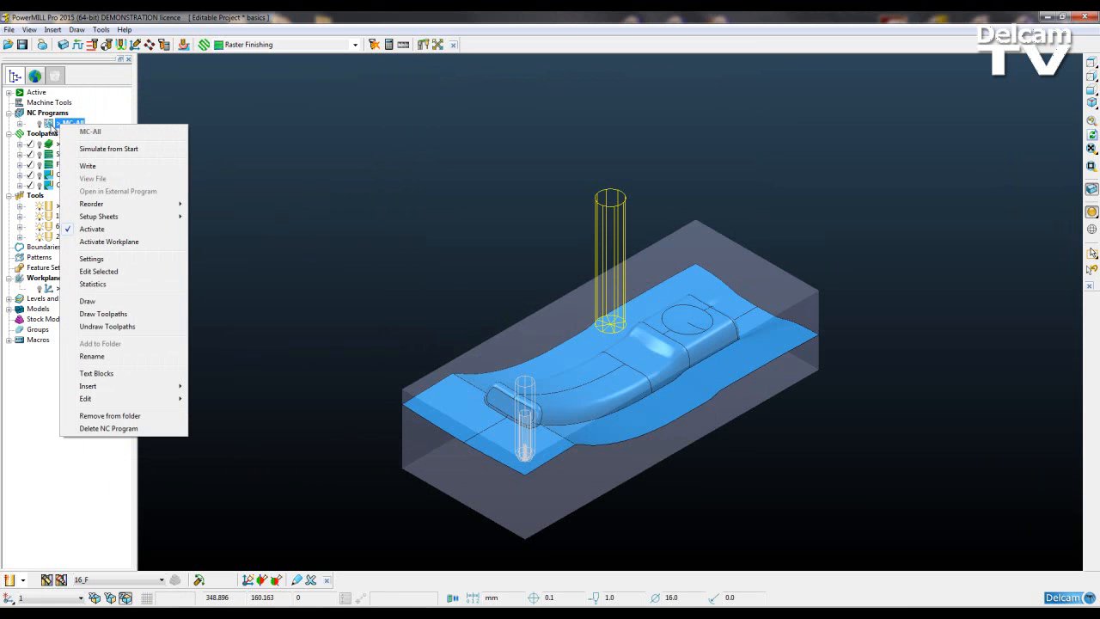
{"action": "mouse_move", "coordinate": [129, 217]}
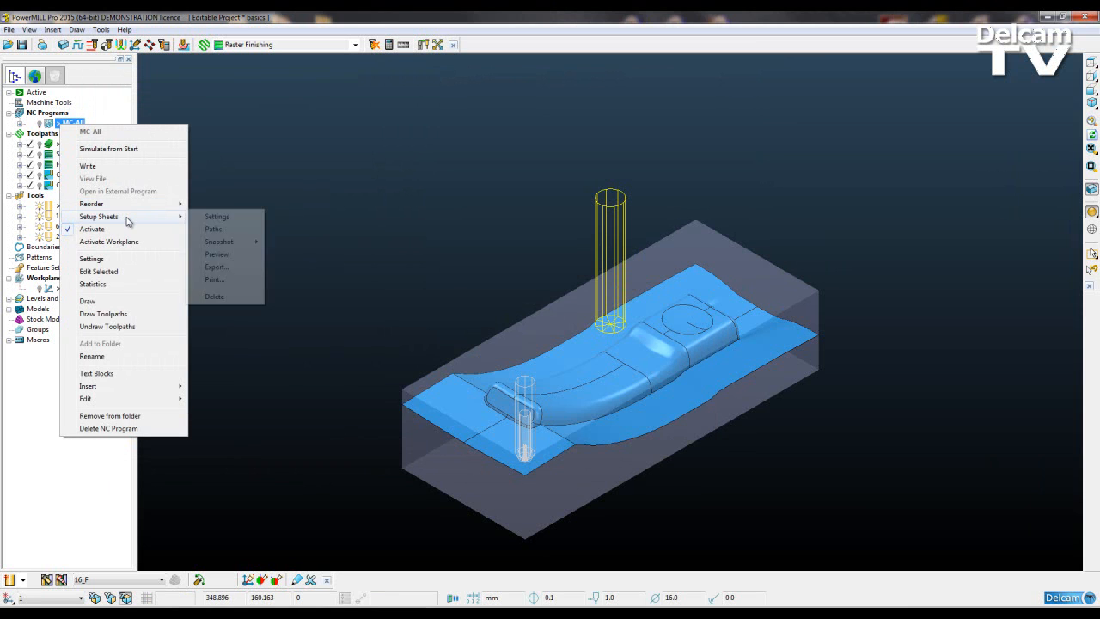
{"action": "left_click", "coordinate": [220, 279]}
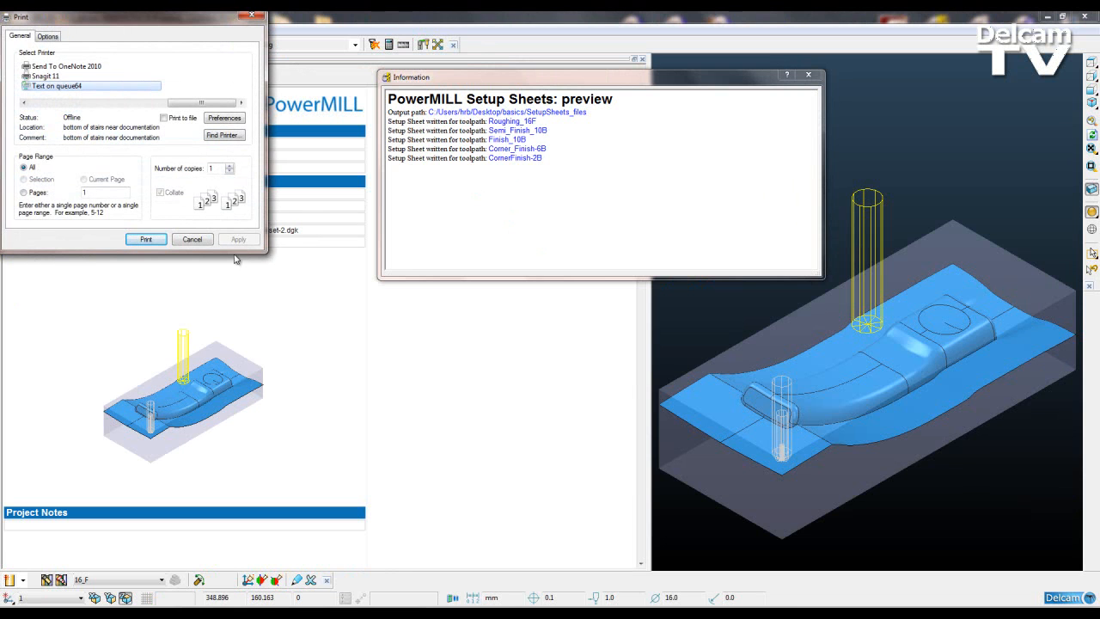
{"action": "left_click", "coordinate": [193, 239]}
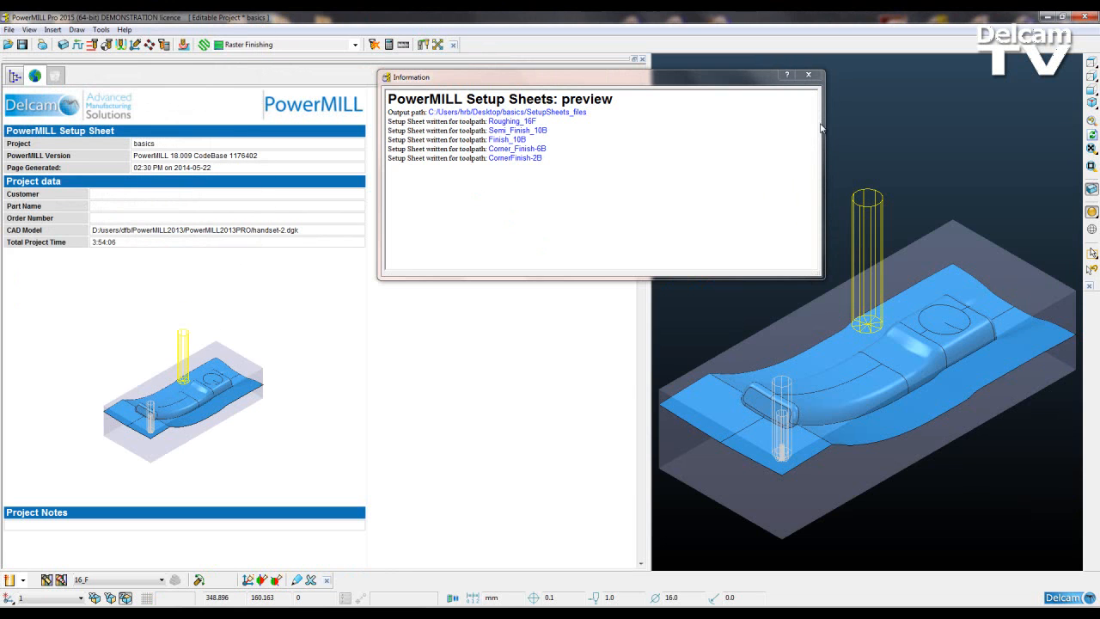
Step: Dismiss the preview information window and examine the project, NC program and toolpath pages of the setup sheets
{"action": "left_click", "coordinate": [808, 77]}
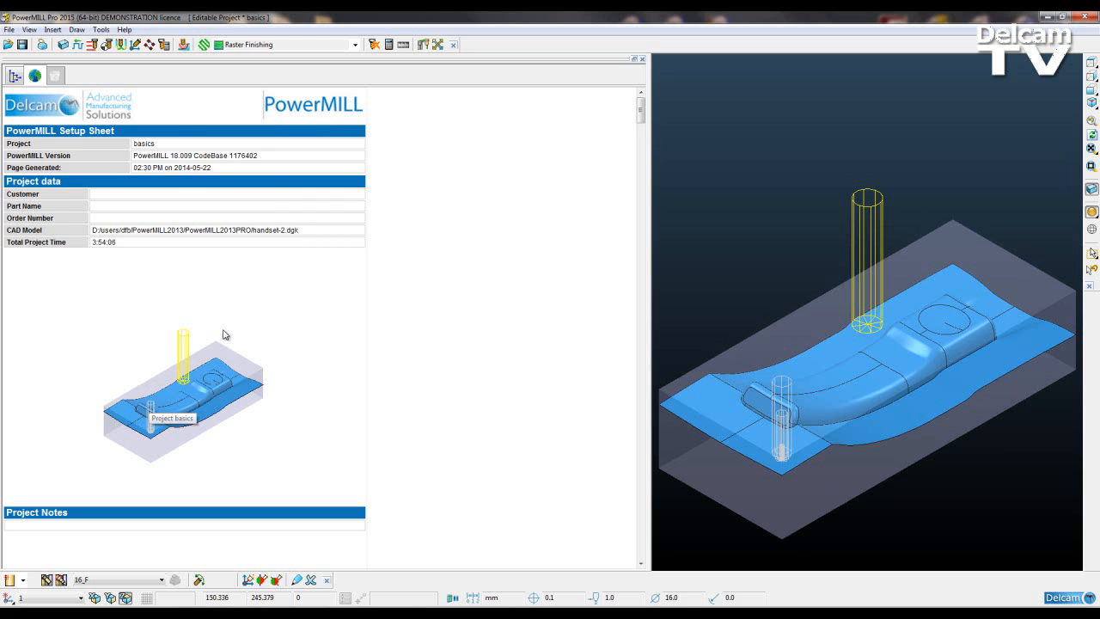
{"action": "left_click_drag", "start_coordinate": [643, 115], "coordinate": [642, 146]}
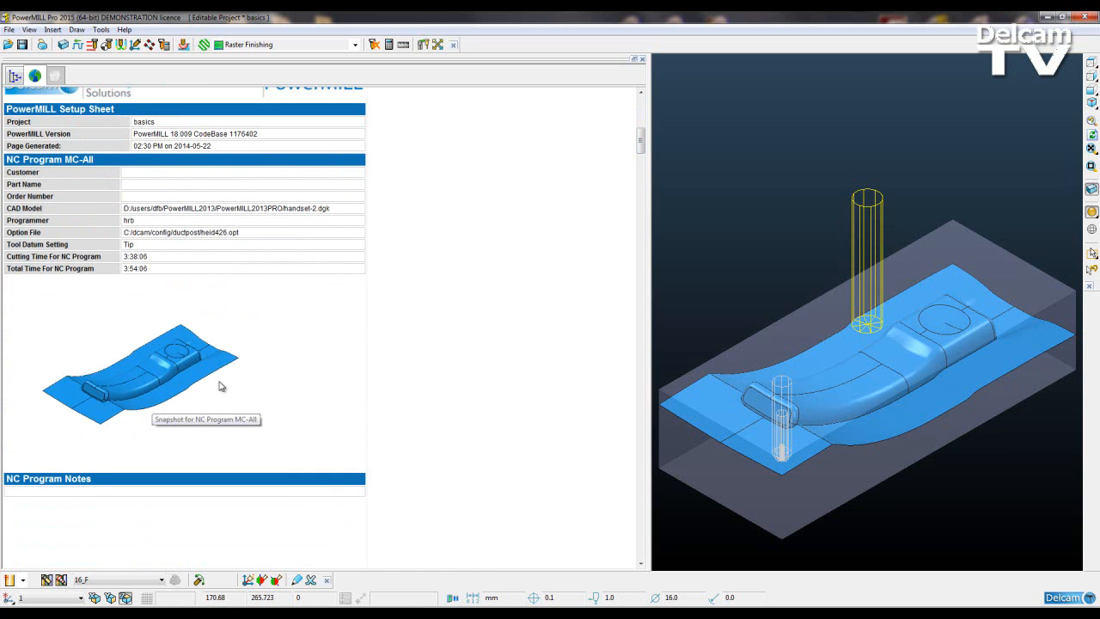
{"action": "left_click_drag", "start_coordinate": [641, 143], "coordinate": [646, 275]}
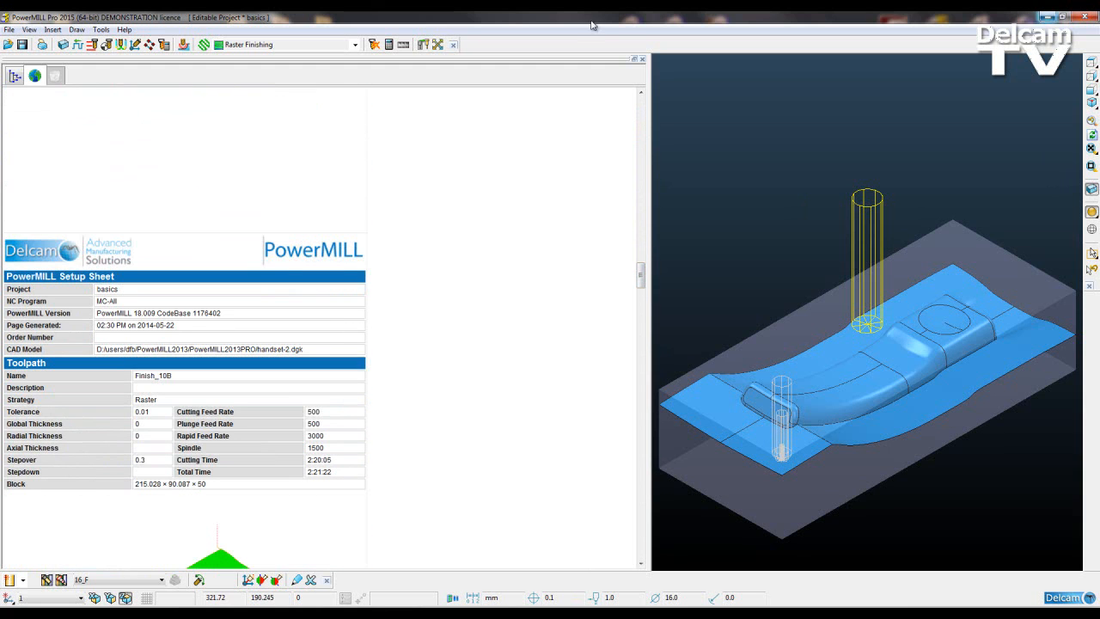
Step: Open Print.html from the Desktop folder basics\SetupSheets_files\project_sheets in the Chrome browser and examine the setup sheets
{"action": "key", "text": "super+e"}
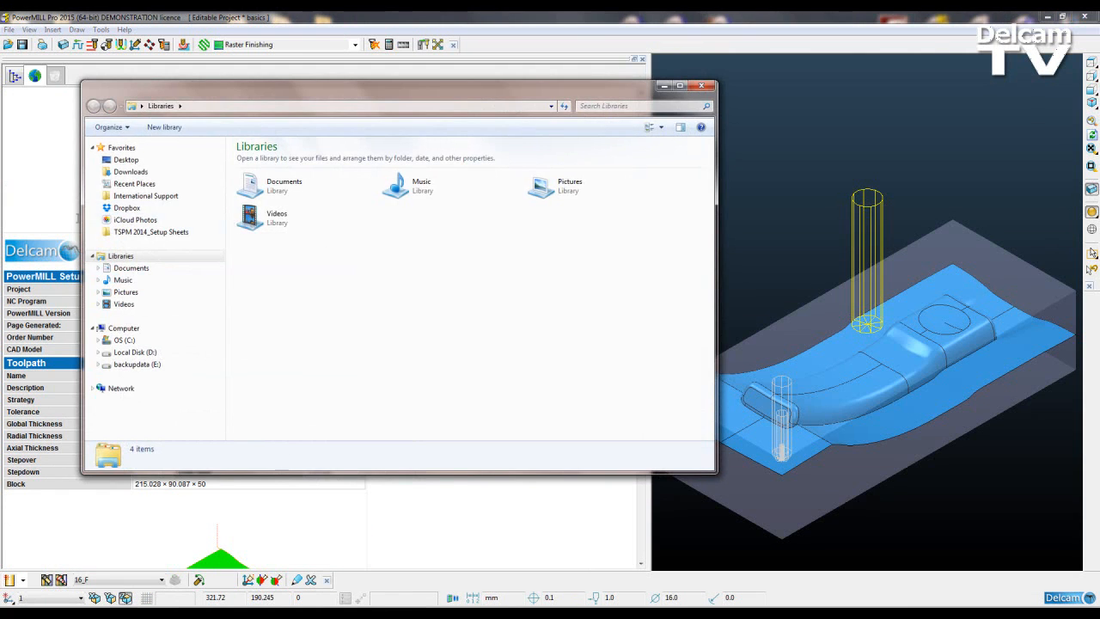
{"action": "left_click", "coordinate": [125, 160]}
{"action": "double_click", "coordinate": [277, 346]}
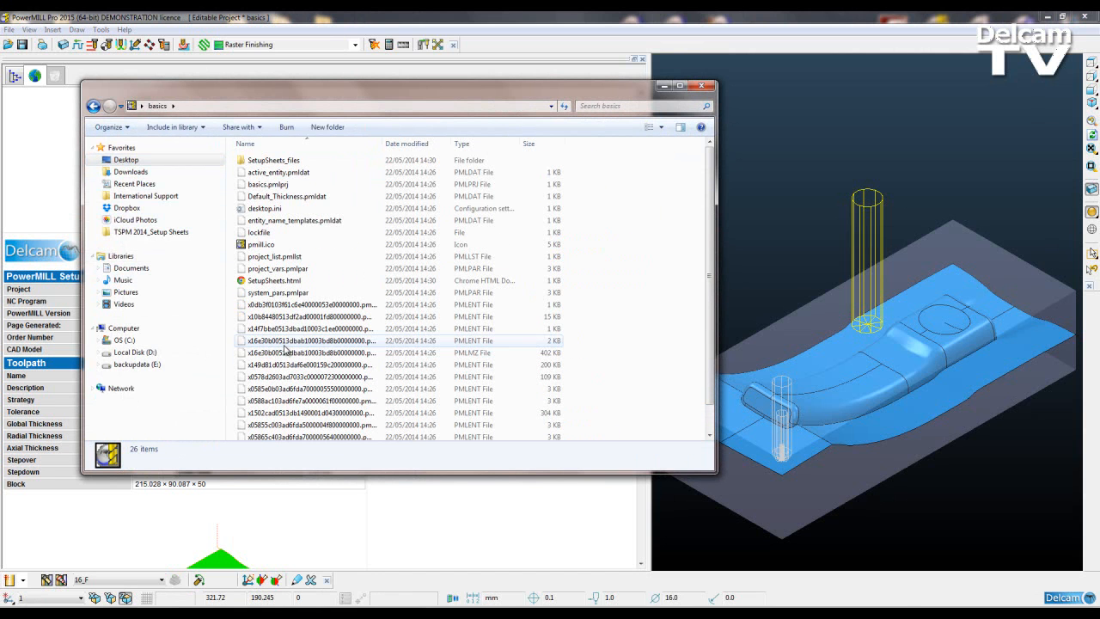
{"action": "double_click", "coordinate": [290, 162]}
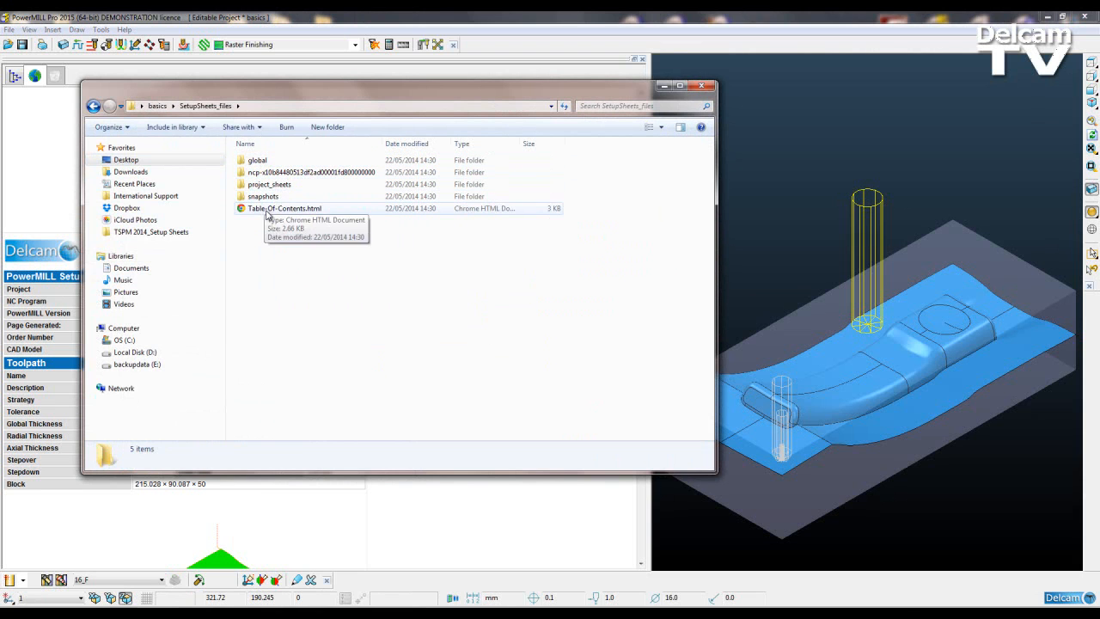
{"action": "left_click", "coordinate": [273, 186]}
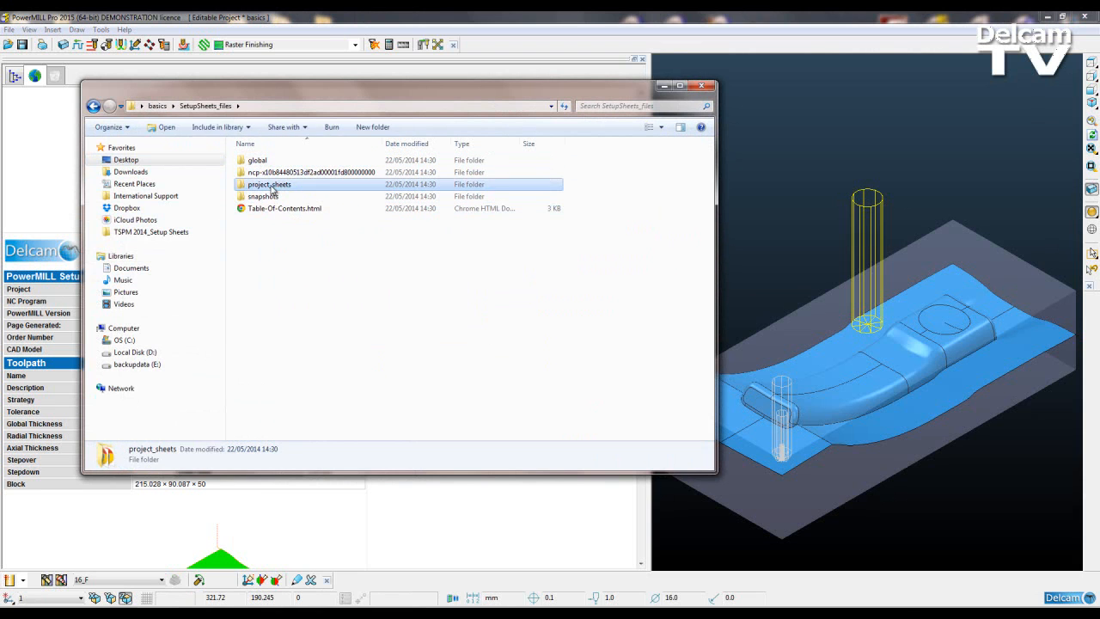
{"action": "double_click", "coordinate": [270, 186]}
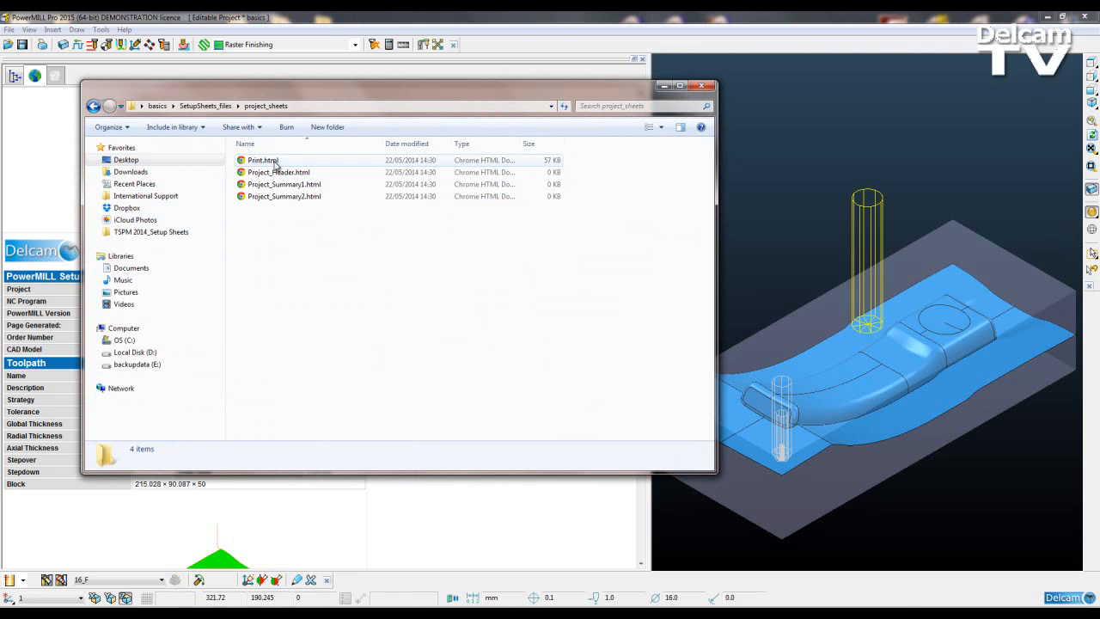
{"action": "double_click", "coordinate": [273, 163]}
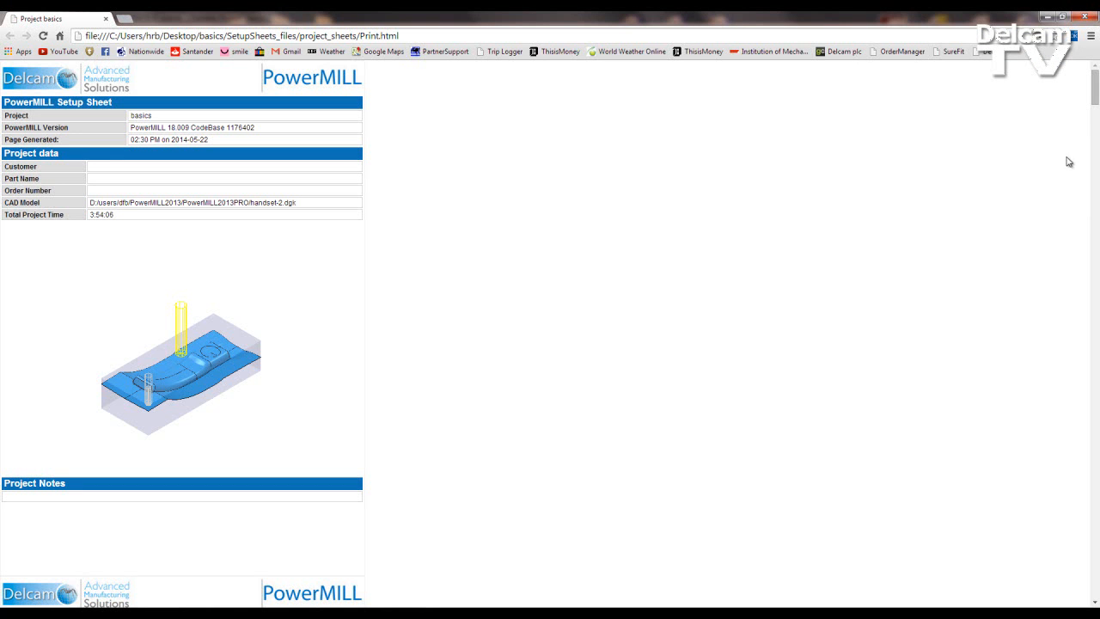
{"action": "mouse_move", "coordinate": [1096, 88]}
{"action": "left_mouse_down"}
{"action": "mouse_move", "coordinate": [1096, 206]}
{"action": "mouse_move", "coordinate": [1096, 82]}
{"action": "left_mouse_up"}
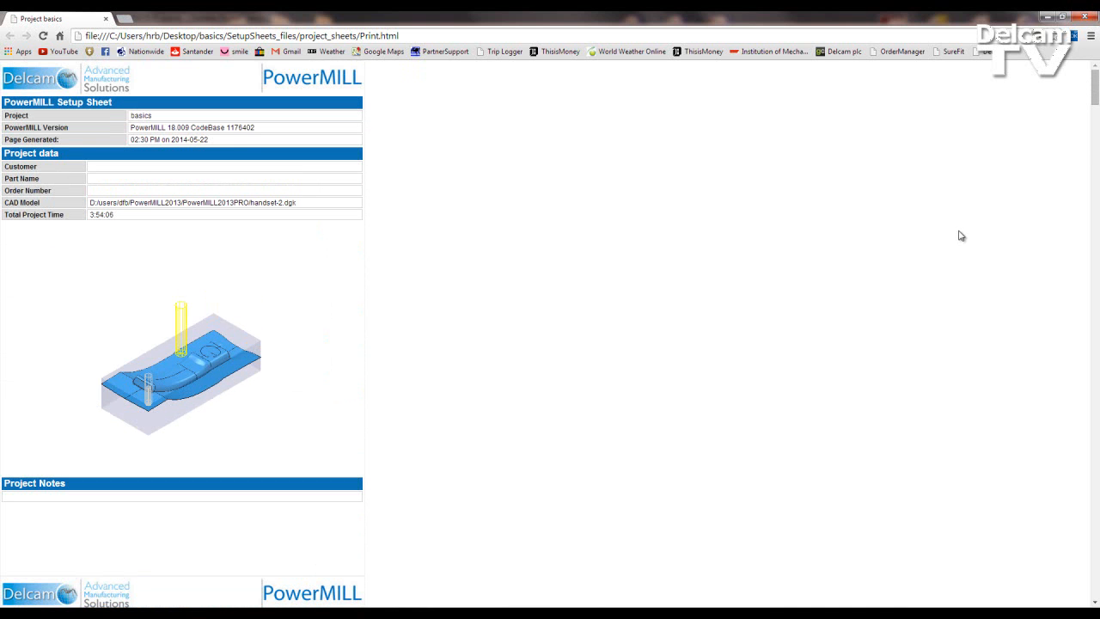